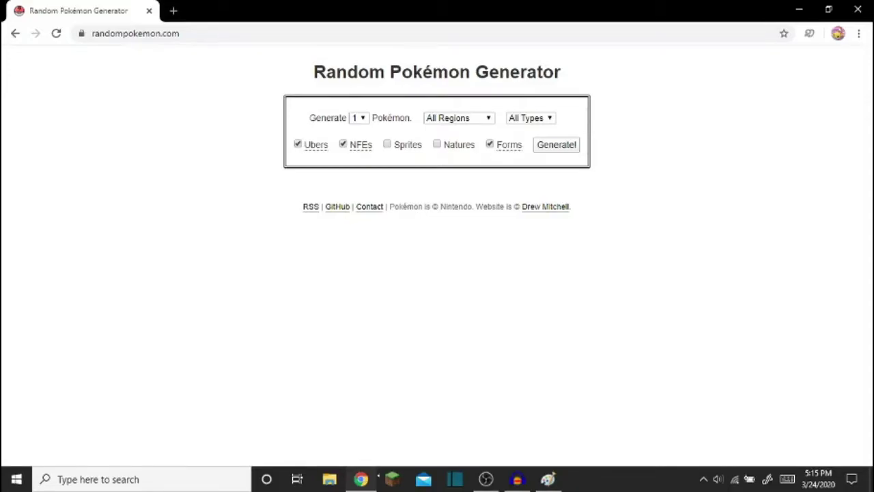
# Generate one random Pokémon from all regions and all types, and switch to Paint.
pyautogui.press('Return')
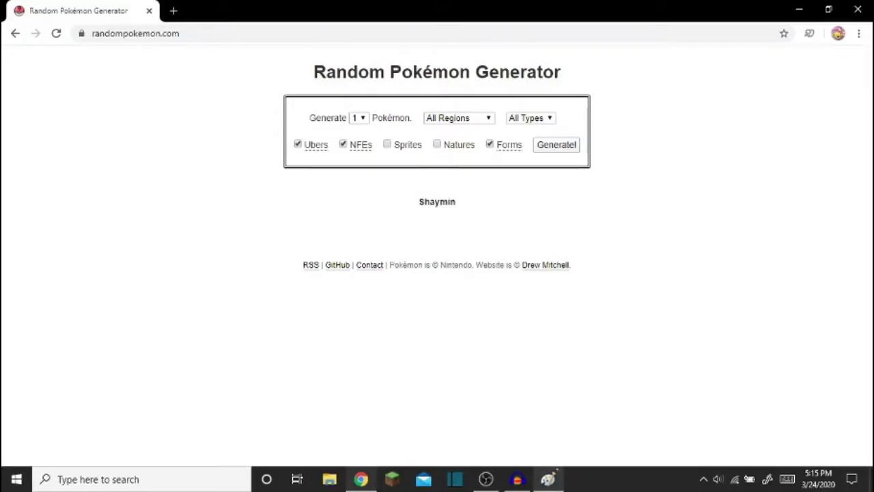
pyautogui.click(548, 479)
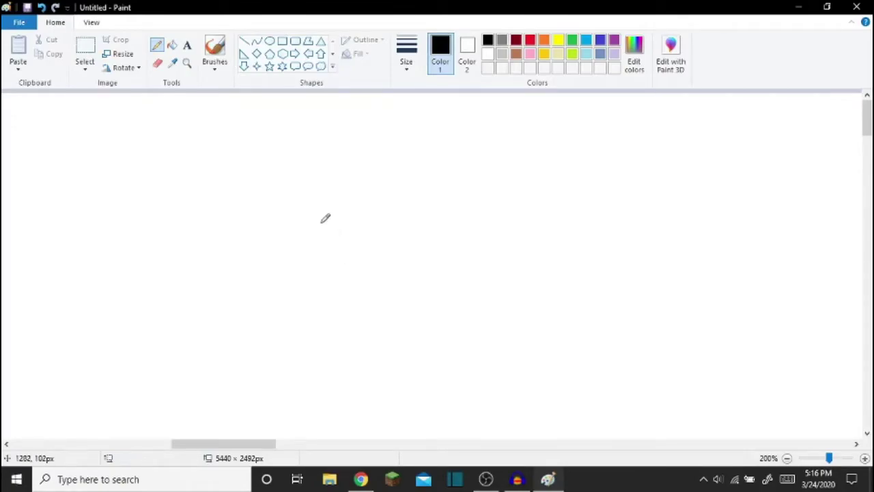
# Sketch Shaymin's black outline with a spiky back, a jagged lower fur edge, a rounded snout and four short legs.
pyautogui.moveTo(322, 211)
pyautogui.mouseDown()
pyautogui.moveTo(324, 185)
pyautogui.moveTo(336, 186)
pyautogui.moveTo(339, 167)
pyautogui.moveTo(348, 176)
pyautogui.moveTo(357, 153)
pyautogui.moveTo(365, 165)
pyautogui.moveTo(404, 150)
pyautogui.moveTo(408, 166)
pyautogui.moveTo(441, 150)
pyautogui.moveTo(448, 193)
pyautogui.mouseUp()
pyautogui.moveTo(330, 205)
pyautogui.mouseDown()
pyautogui.moveTo(412, 198)
pyautogui.moveTo(445, 196)
pyautogui.mouseUp()
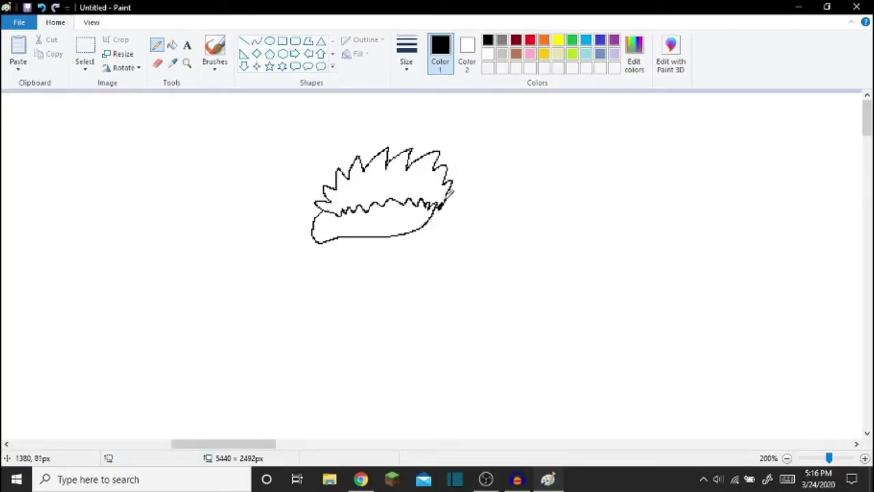
pyautogui.moveTo(353, 238)
pyautogui.mouseDown()
pyautogui.moveTo(360, 249)
pyautogui.moveTo(366, 239)
pyautogui.mouseUp()
pyautogui.moveTo(370, 236); pyautogui.dragTo(374, 250)
pyautogui.moveTo(398, 234); pyautogui.dragTo(410, 249)
pyautogui.moveTo(412, 233); pyautogui.dragTo(421, 246)
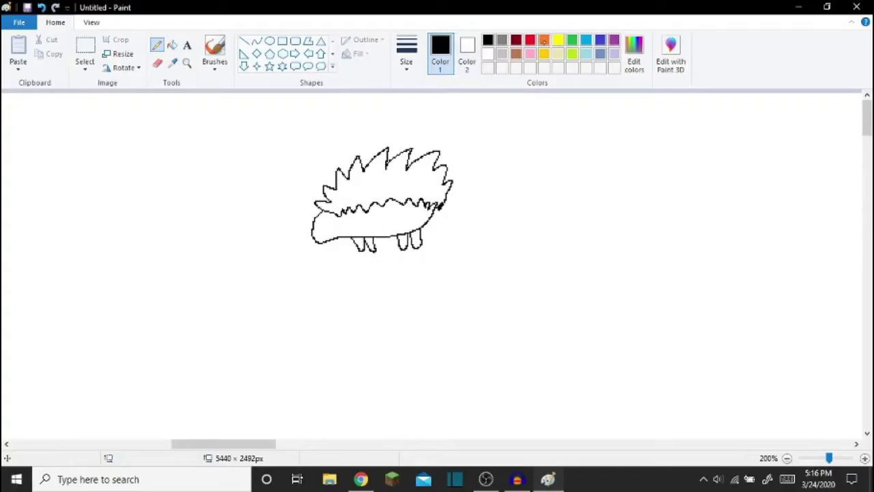
pyautogui.moveTo(380, 172)
pyautogui.mouseDown()
pyautogui.moveTo(374, 198)
pyautogui.moveTo(377, 171)
pyautogui.moveTo(384, 189)
pyautogui.moveTo(380, 167)
pyautogui.mouseUp()
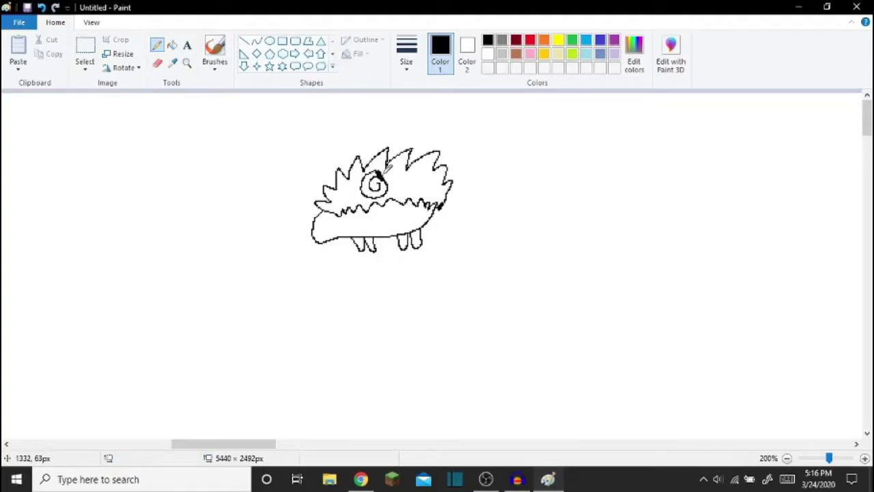
pyautogui.click(158, 63)
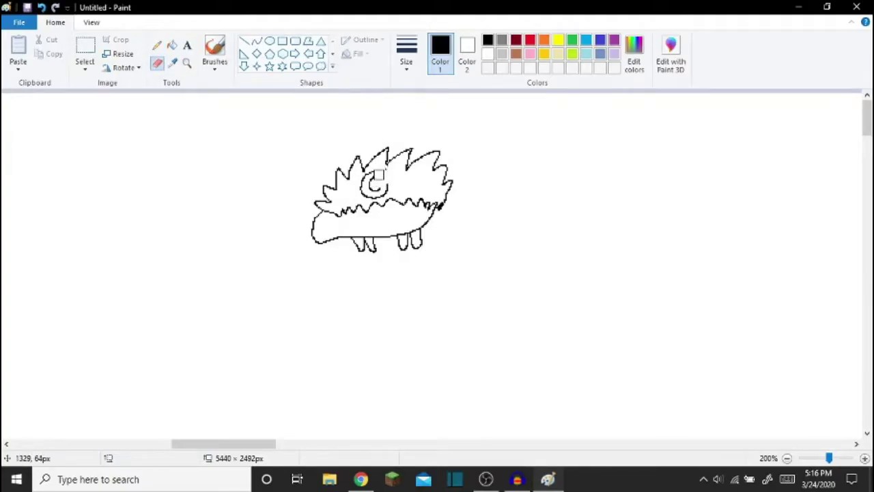
pyautogui.moveTo(379, 174); pyautogui.dragTo(370, 183)
# Pencil a round spiral flower with leaves on Shaymin's back and add dot eyes and a straight mouth in black.
pyautogui.click(157, 45)
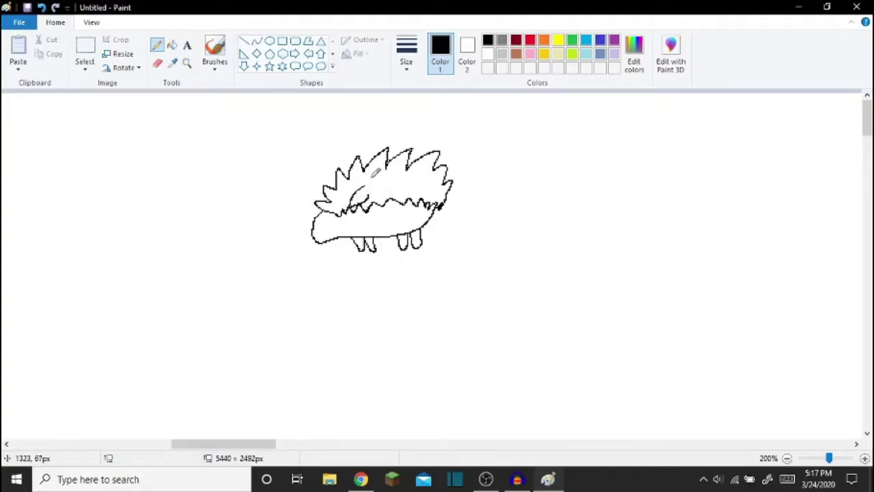
pyautogui.moveTo(372, 173)
pyautogui.mouseDown()
pyautogui.moveTo(378, 200)
pyautogui.moveTo(384, 171)
pyautogui.moveTo(380, 185)
pyautogui.mouseUp()
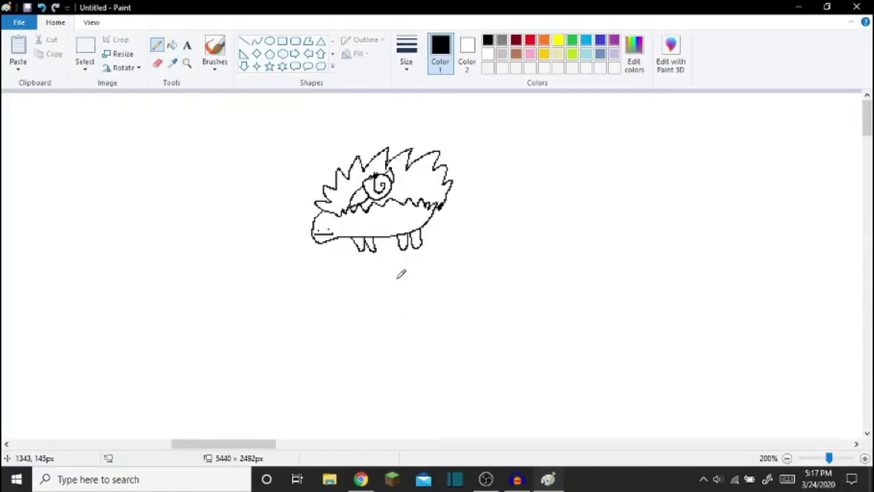
# Shade Shaymin's spiky fur green and the leaves beside the flower lime, with loose lime scribbles on the empty canvas nearby.
pyautogui.click(571, 40)
pyautogui.moveTo(331, 209); pyautogui.dragTo(326, 204)
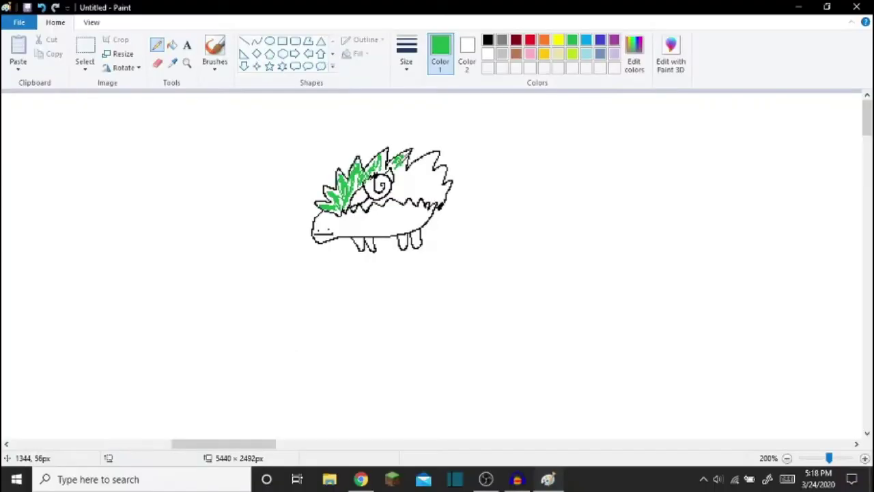
pyautogui.moveTo(455, 197)
pyautogui.mouseDown()
pyautogui.moveTo(429, 263)
pyautogui.moveTo(450, 258)
pyautogui.mouseUp()
pyautogui.moveTo(407, 189)
pyautogui.mouseDown()
pyautogui.moveTo(441, 150)
pyautogui.moveTo(416, 164)
pyautogui.moveTo(423, 183)
pyautogui.moveTo(436, 175)
pyautogui.moveTo(441, 183)
pyautogui.moveTo(434, 198)
pyautogui.moveTo(445, 197)
pyautogui.moveTo(437, 162)
pyautogui.moveTo(447, 167)
pyautogui.moveTo(440, 182)
pyautogui.moveTo(413, 194)
pyautogui.moveTo(390, 157)
pyautogui.mouseUp()
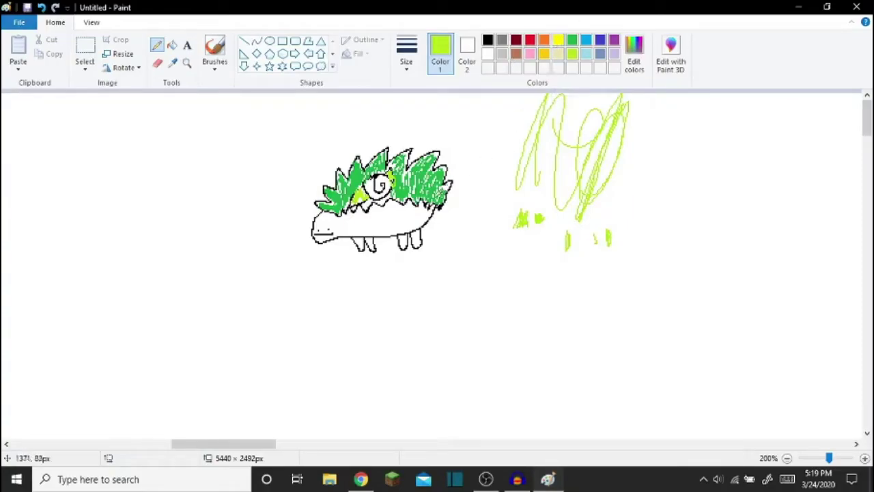
pyautogui.click(572, 40)
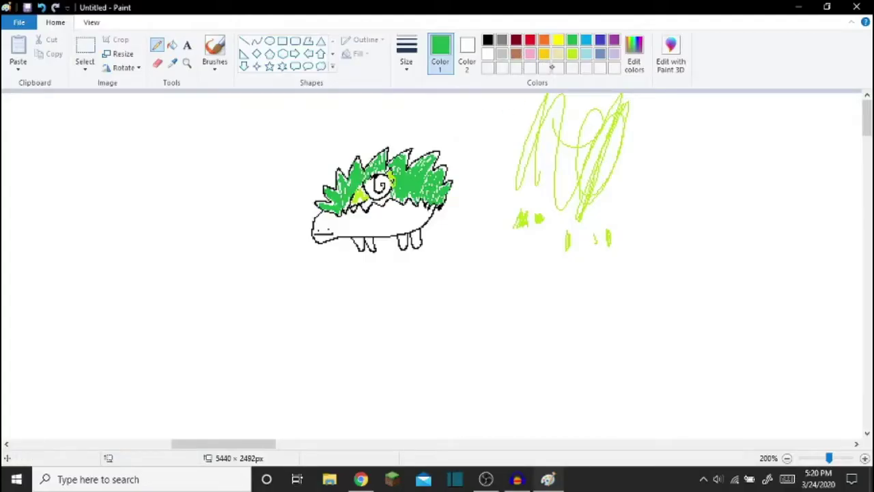
# Draw an award ribbon below Shaymin with a spiky orange badge, indigo "#1" lettering and partly shaded indigo tails.
pyautogui.click(543, 40)
pyautogui.moveTo(400, 283)
pyautogui.mouseDown()
pyautogui.moveTo(408, 261)
pyautogui.moveTo(417, 278)
pyautogui.moveTo(432, 256)
pyautogui.moveTo(432, 272)
pyautogui.moveTo(453, 292)
pyautogui.moveTo(428, 314)
pyautogui.moveTo(386, 309)
pyautogui.moveTo(394, 280)
pyautogui.mouseUp()
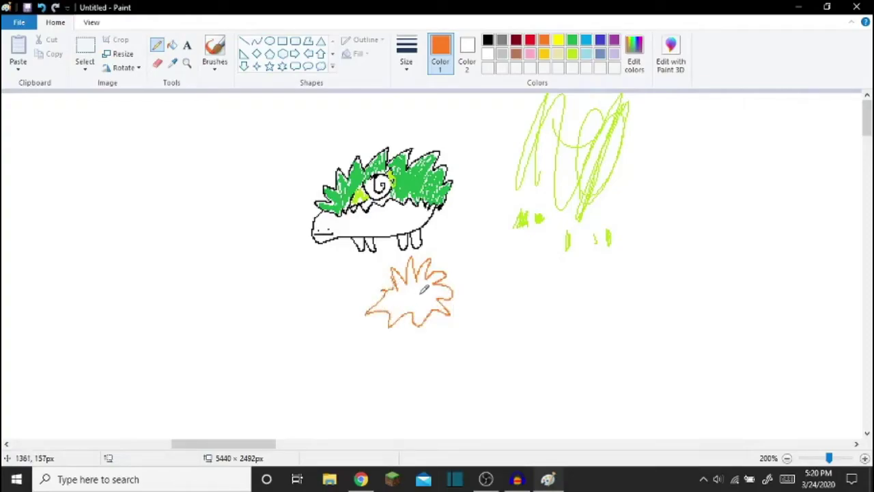
pyautogui.click(599, 40)
pyautogui.moveTo(394, 333)
pyautogui.mouseDown()
pyautogui.moveTo(400, 368)
pyautogui.moveTo(420, 379)
pyautogui.moveTo(417, 327)
pyautogui.moveTo(452, 379)
pyautogui.moveTo(440, 320)
pyautogui.mouseUp()
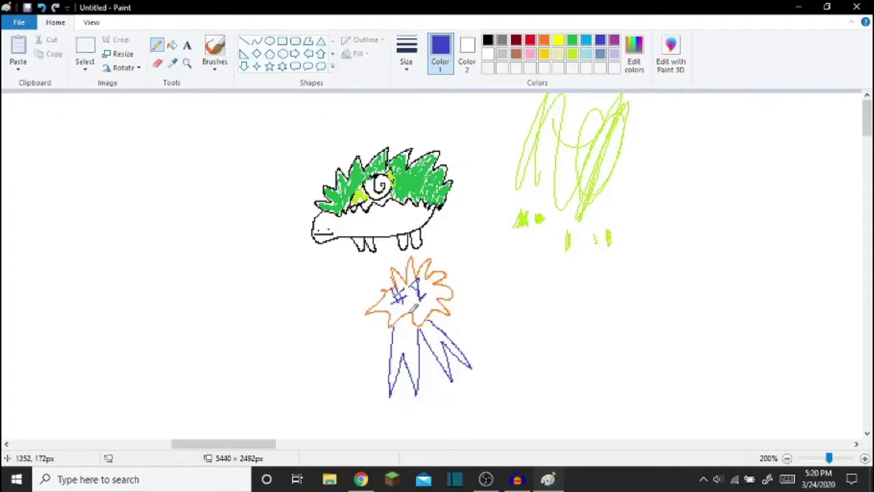
pyautogui.moveTo(396, 306)
pyautogui.mouseDown()
pyautogui.moveTo(456, 300)
pyautogui.moveTo(445, 307)
pyautogui.moveTo(436, 299)
pyautogui.mouseUp()
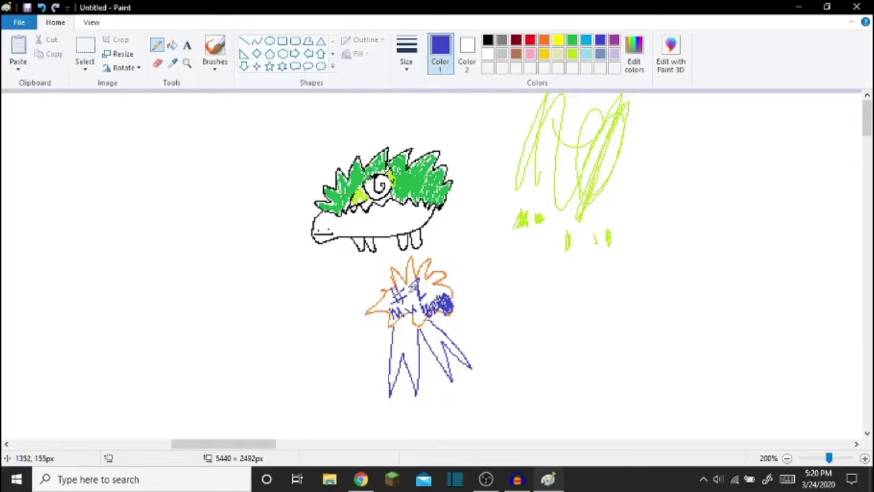
pyautogui.moveTo(406, 340)
pyautogui.mouseDown()
pyautogui.moveTo(396, 343)
pyautogui.moveTo(404, 322)
pyautogui.moveTo(437, 345)
pyautogui.mouseUp()
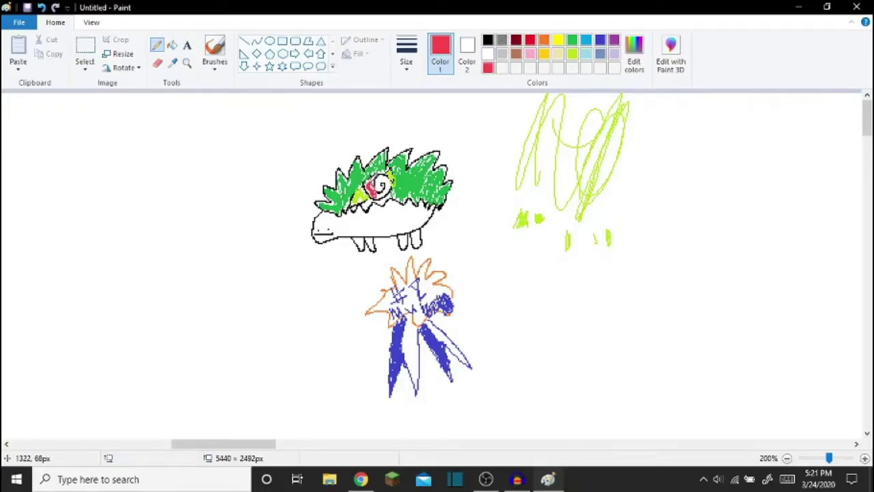
# Color Shaymin's spiral flower red and add a small indigo mark around the eye.
pyautogui.moveTo(372, 179); pyautogui.dragTo(387, 193)
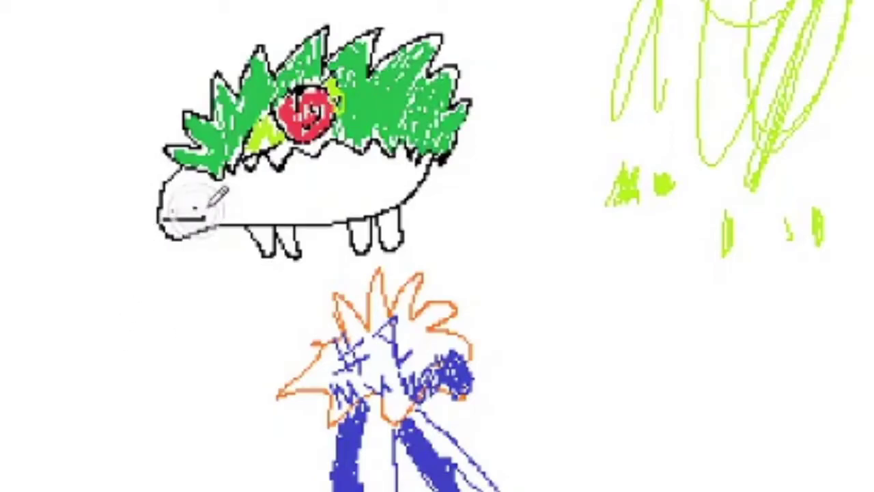
pyautogui.moveTo(192, 212); pyautogui.dragTo(205, 217)
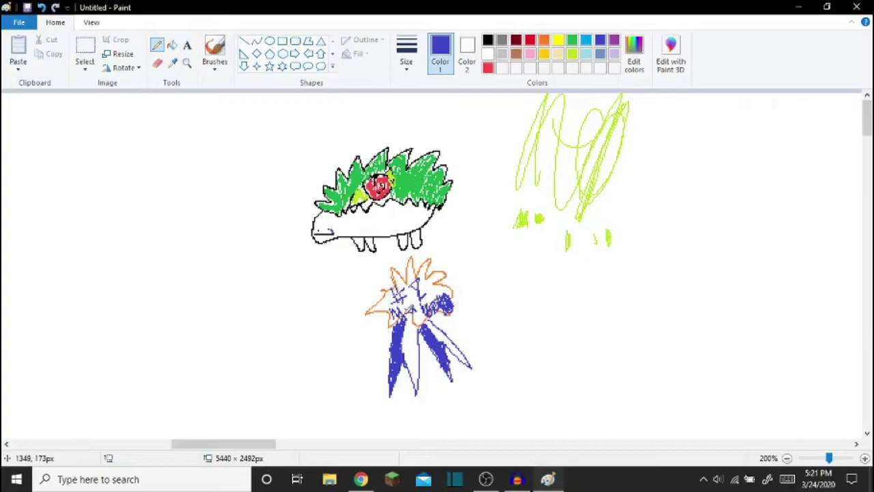
# Compare the drawing with the Shaymin reference picture in Chrome's image results, and return to Paint.
pyautogui.hotkey('alt', 'Tab')
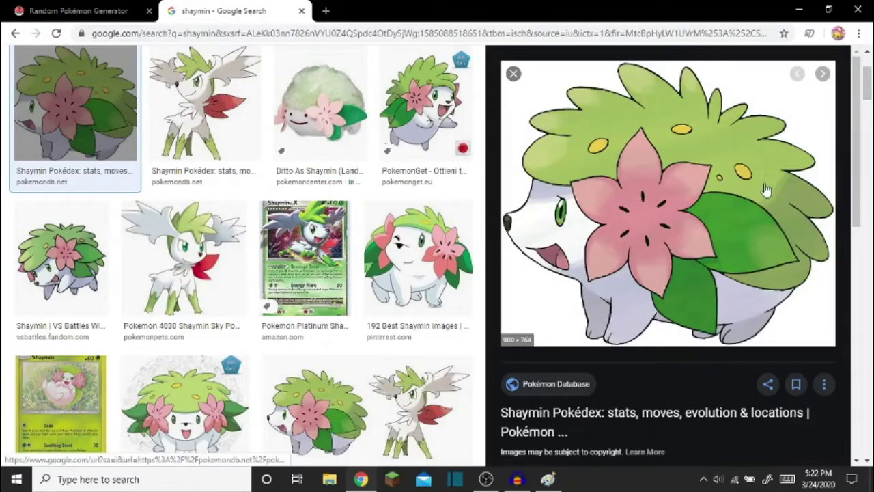
pyautogui.moveTo(548, 480)
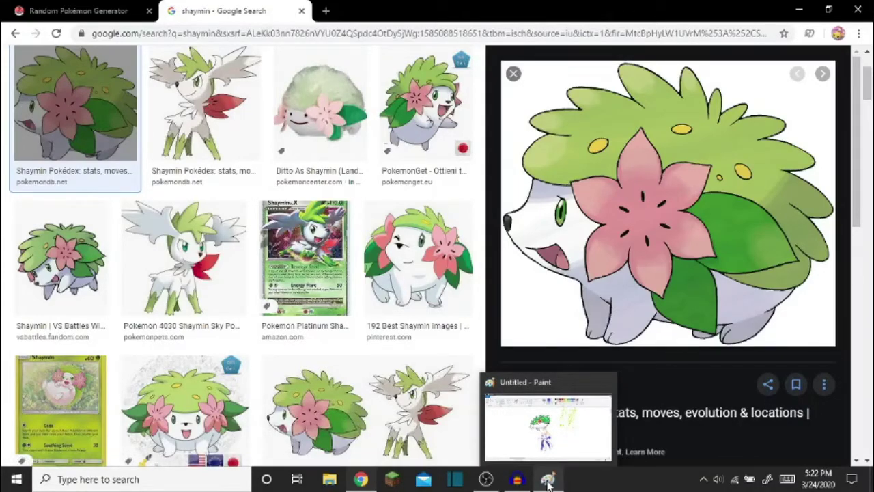
pyautogui.click(548, 481)
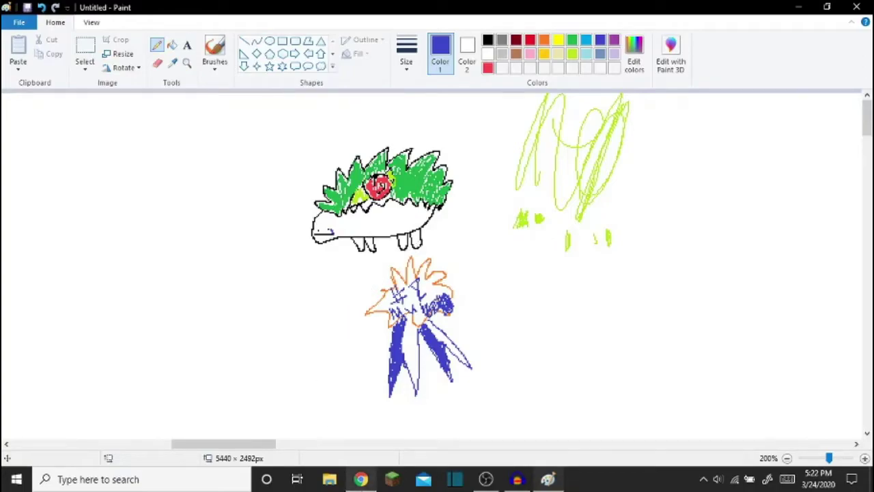
pyautogui.click(360, 478)
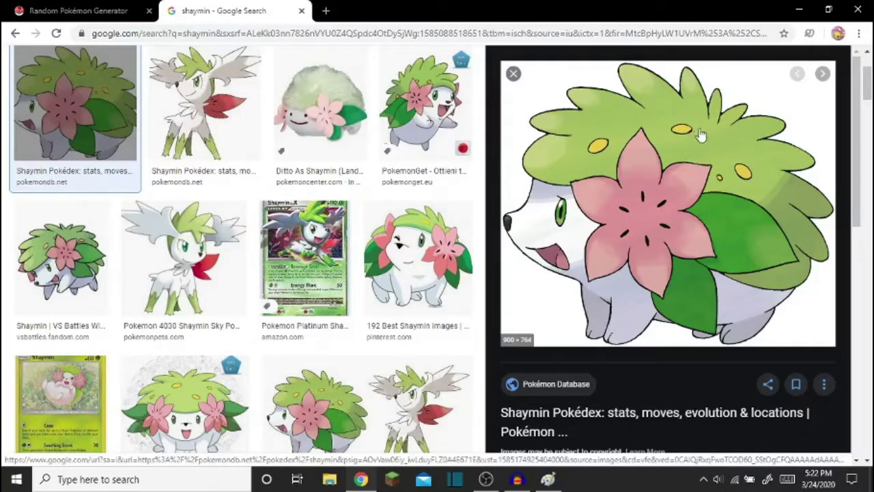
pyautogui.click(547, 479)
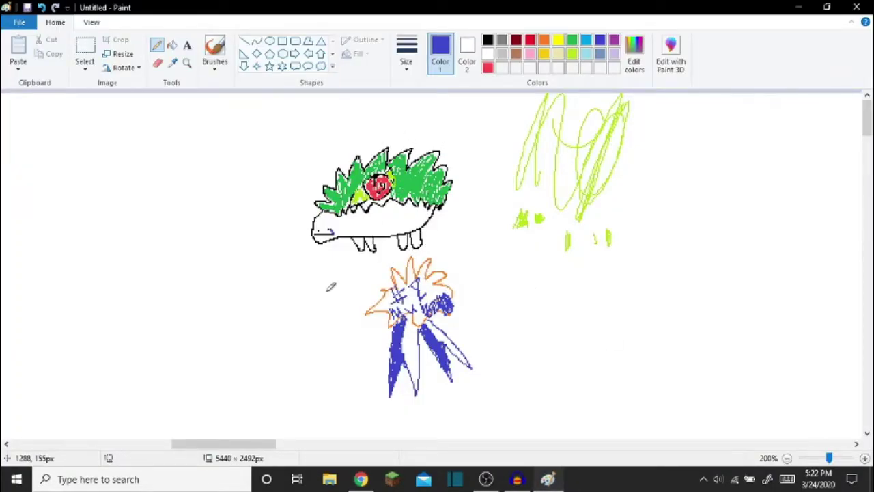
# Handwrite the score 6/10 in black beside the Shaymin drawing.
pyautogui.click(487, 40)
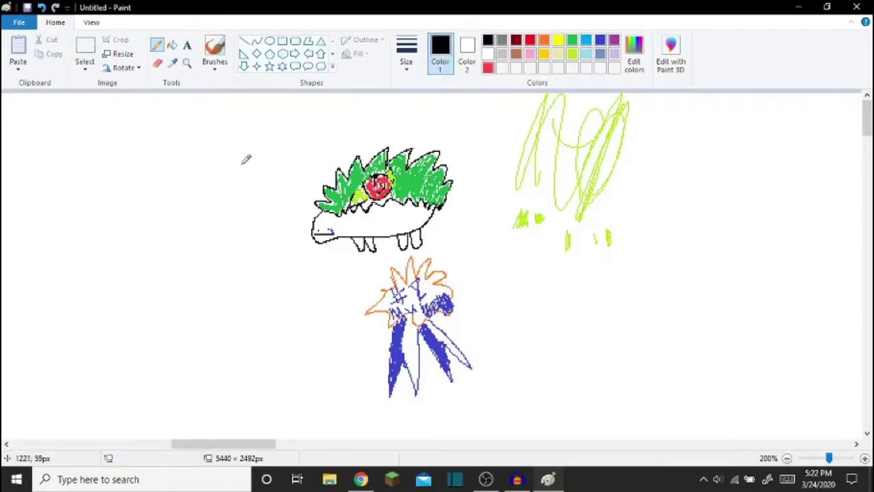
pyautogui.moveTo(201, 156)
pyautogui.mouseDown()
pyautogui.moveTo(205, 220)
pyautogui.moveTo(202, 198)
pyautogui.mouseUp()
pyautogui.moveTo(247, 140)
pyautogui.mouseDown()
pyautogui.moveTo(223, 240)
pyautogui.moveTo(250, 219)
pyautogui.mouseUp()
pyautogui.moveTo(265, 155); pyautogui.dragTo(272, 146)
# Switch to Chrome, examine the Ditto As Shaymin plush picture in the image results, and return to Paint.
pyautogui.hotkey('alt', 'Tab')
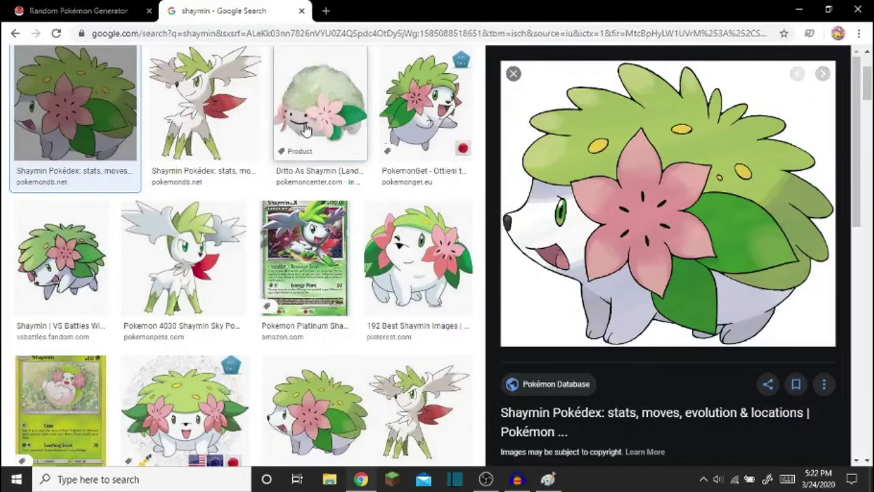
pyautogui.click(320, 102)
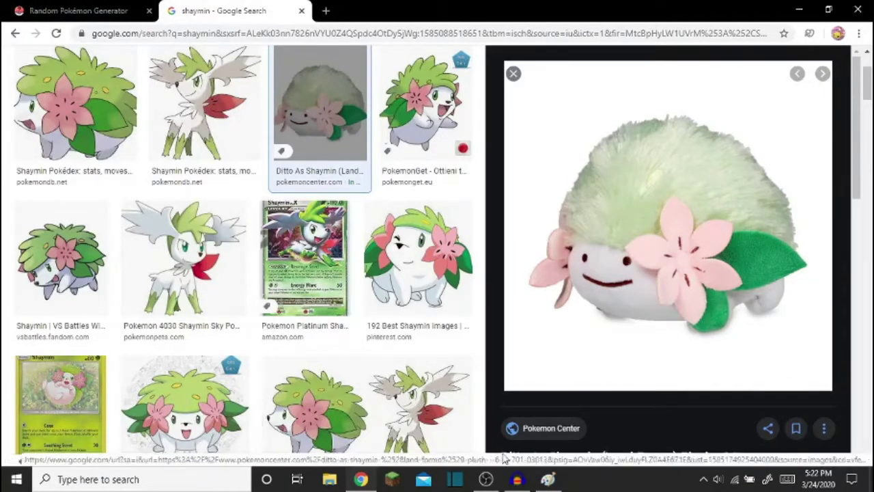
pyautogui.click(540, 482)
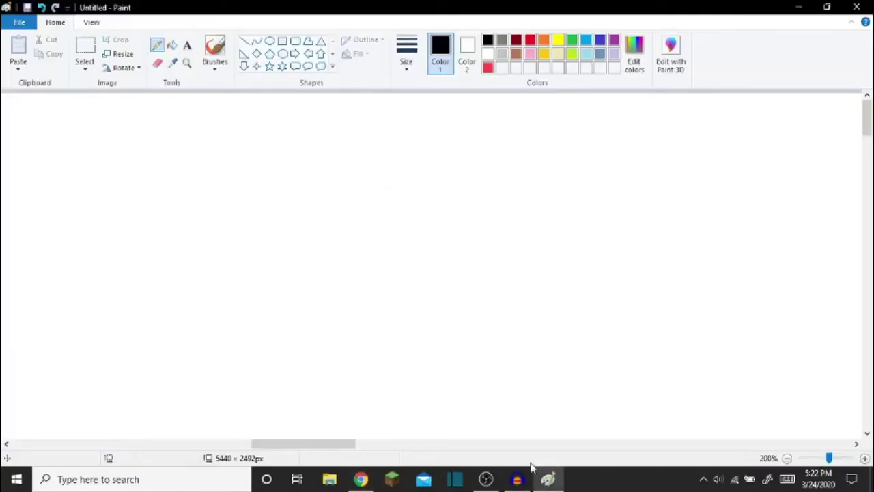
# Draw over the 6 in the handwritten score to turn it into an 8.
pyautogui.moveTo(277, 443); pyautogui.dragTo(208, 454)
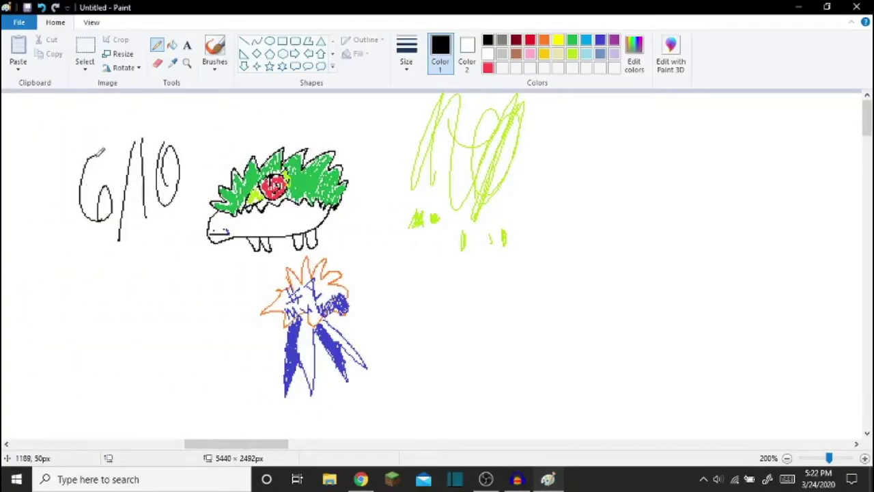
pyautogui.moveTo(100, 156)
pyautogui.mouseDown()
pyautogui.moveTo(82, 199)
pyautogui.moveTo(85, 212)
pyautogui.moveTo(109, 222)
pyautogui.moveTo(114, 186)
pyautogui.moveTo(95, 188)
pyautogui.moveTo(79, 169)
pyautogui.moveTo(93, 156)
pyautogui.moveTo(108, 162)
pyautogui.moveTo(84, 210)
pyautogui.moveTo(112, 227)
pyautogui.moveTo(125, 194)
pyautogui.moveTo(112, 182)
pyautogui.moveTo(87, 183)
pyautogui.moveTo(80, 158)
pyautogui.moveTo(104, 153)
pyautogui.moveTo(86, 195)
pyautogui.mouseUp()
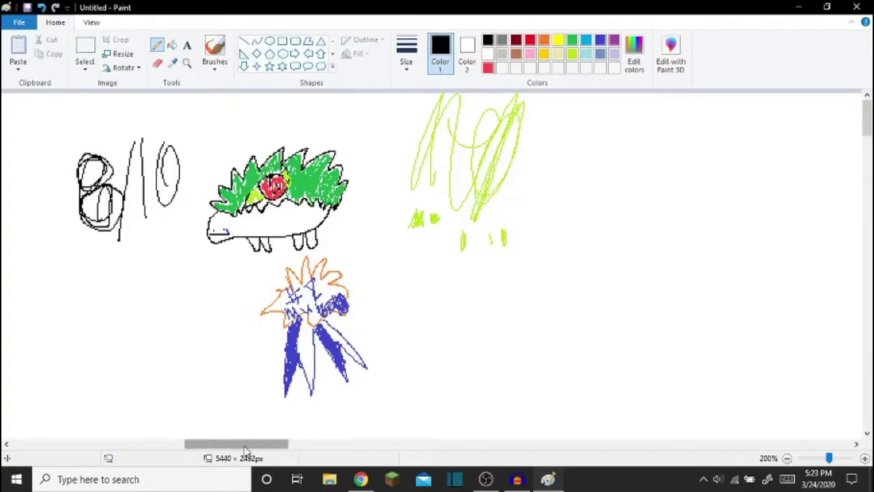
# Switch to Chrome, generate another random Pokémon, and return to a blank area of the Paint canvas.
pyautogui.hotkey('alt', 'Tab')
pyautogui.click(548, 151)
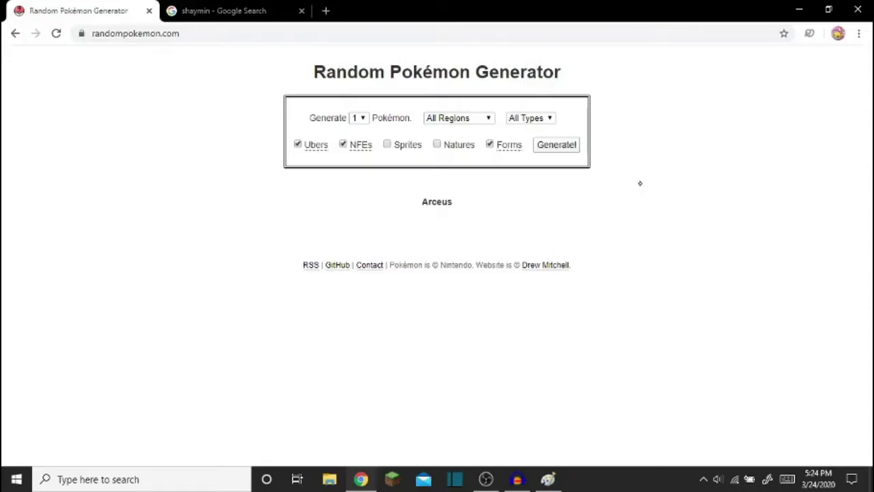
pyautogui.click(548, 479)
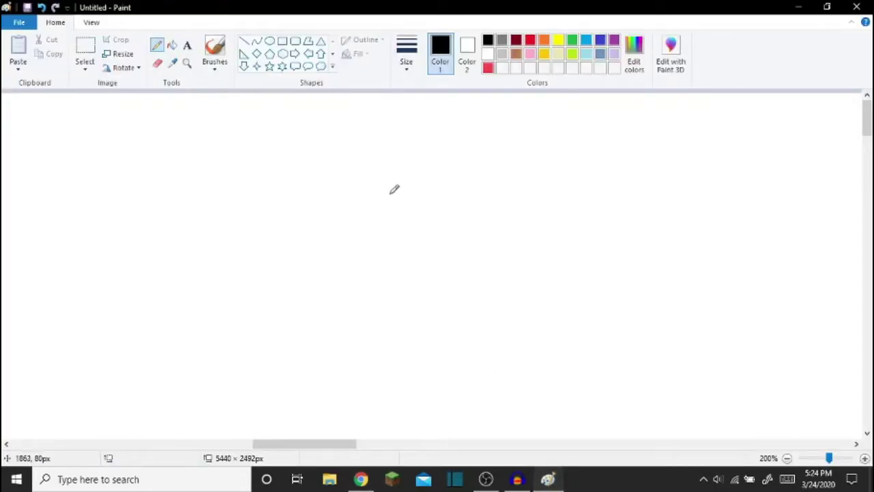
# Draw Arceus's head in black with a long curved horn, gray shading across the face and a green eye.
pyautogui.moveTo(347, 188)
pyautogui.mouseDown()
pyautogui.moveTo(418, 169)
pyautogui.moveTo(429, 134)
pyautogui.moveTo(436, 157)
pyautogui.moveTo(424, 188)
pyautogui.moveTo(389, 203)
pyautogui.moveTo(346, 192)
pyautogui.moveTo(344, 210)
pyautogui.moveTo(369, 203)
pyautogui.moveTo(377, 211)
pyautogui.moveTo(347, 230)
pyautogui.moveTo(378, 223)
pyautogui.moveTo(362, 210)
pyautogui.moveTo(362, 218)
pyautogui.moveTo(347, 215)
pyautogui.moveTo(375, 208)
pyautogui.moveTo(371, 207)
pyautogui.mouseUp()
pyautogui.click(504, 42)
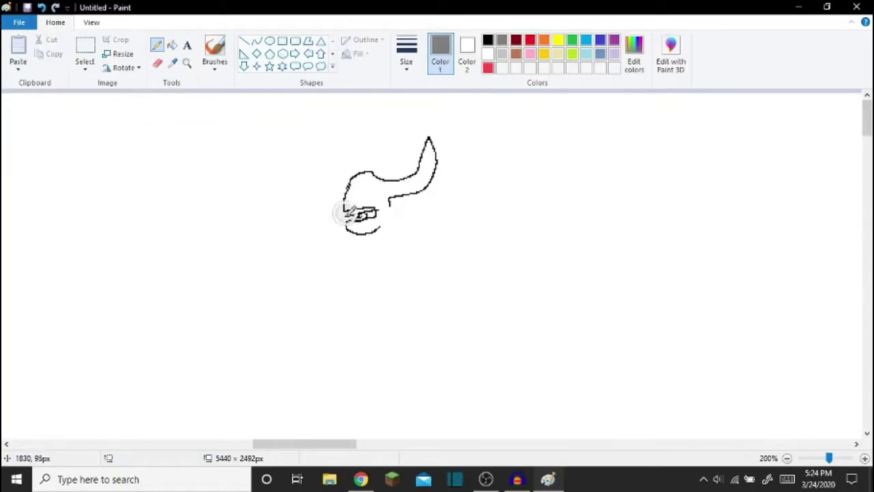
pyautogui.moveTo(367, 209); pyautogui.dragTo(375, 213)
pyautogui.click(572, 40)
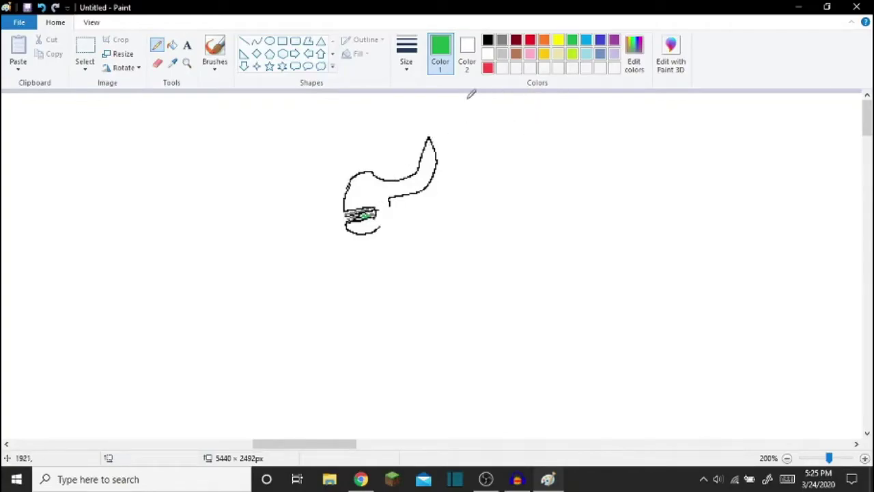
# Draw Arceus's neck, body, spiked ring and legs in black, with gray shading on the front legs and stray lines erased.
pyautogui.click(501, 41)
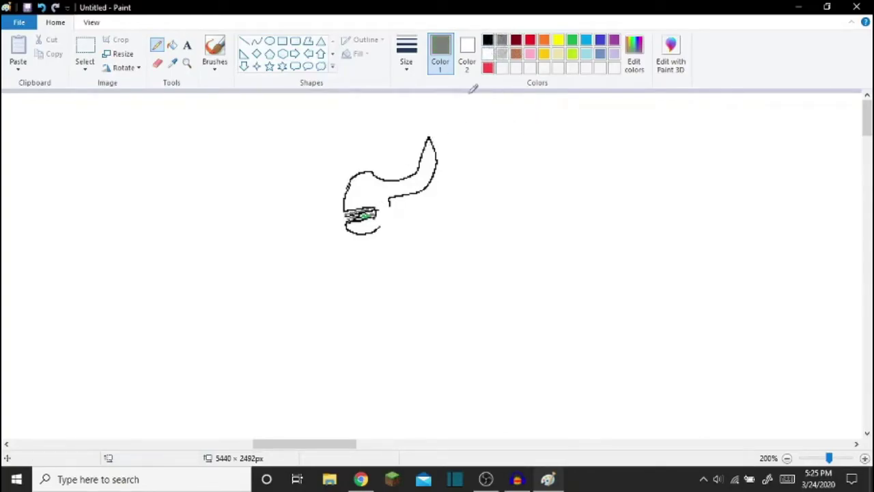
pyautogui.click(487, 41)
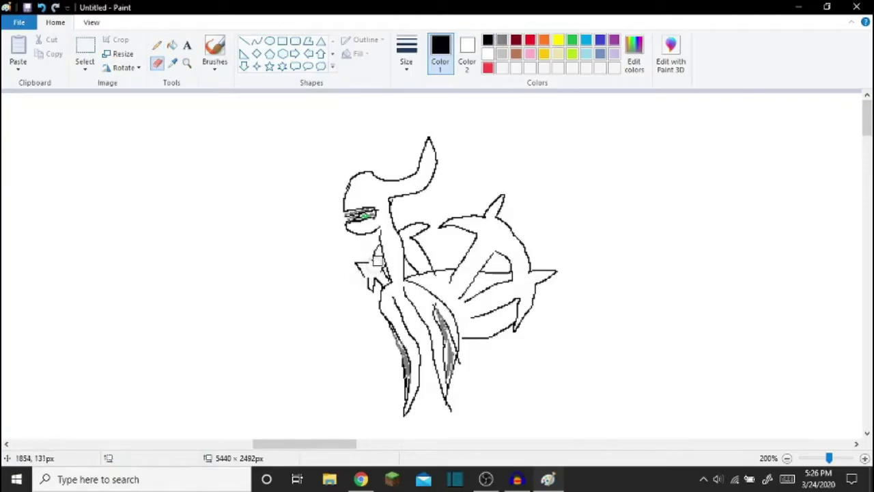
pyautogui.click(156, 45)
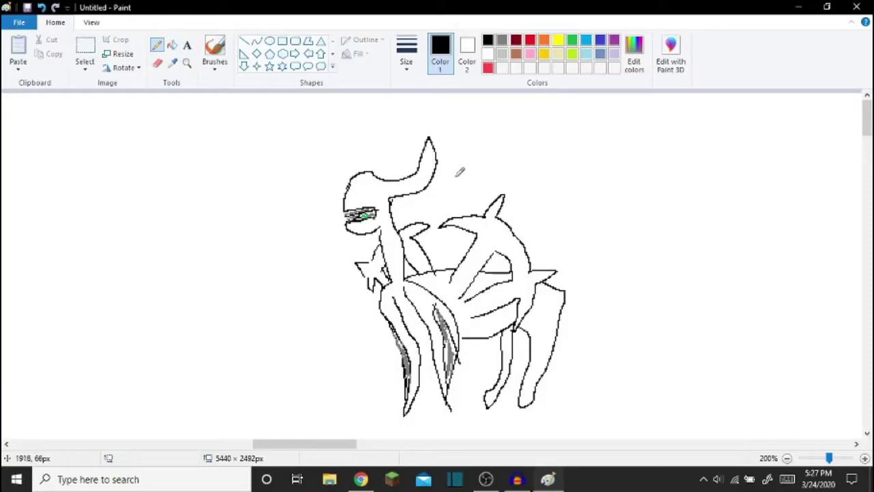
# Scribble yellow over Arceus's ring pieces, and detail the hind legs with black lines and gray shading.
pyautogui.click(557, 40)
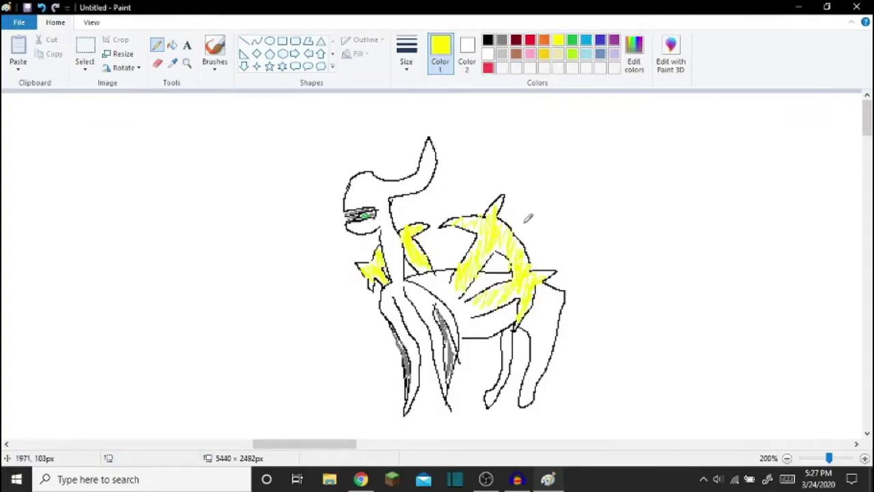
pyautogui.click(487, 40)
pyautogui.moveTo(539, 319)
pyautogui.mouseDown()
pyautogui.moveTo(539, 342)
pyautogui.moveTo(554, 324)
pyautogui.moveTo(538, 314)
pyautogui.moveTo(554, 362)
pyautogui.mouseUp()
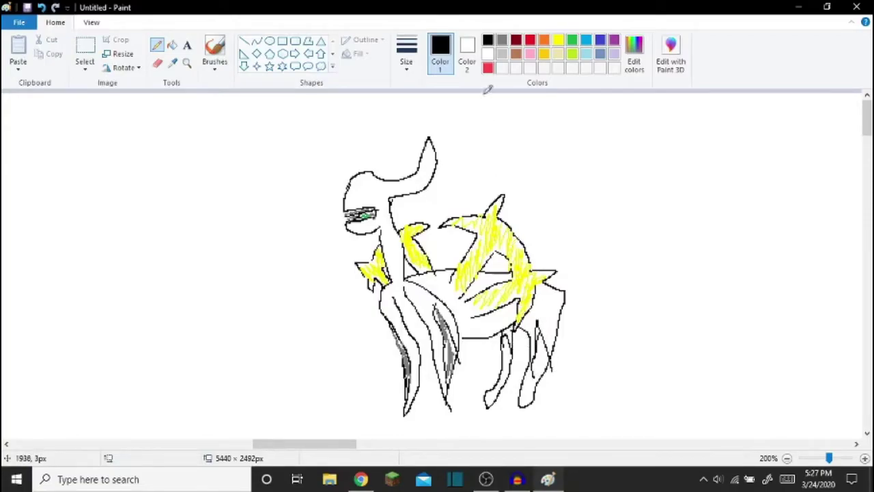
pyautogui.click(501, 40)
pyautogui.moveTo(506, 337); pyautogui.dragTo(489, 402)
pyautogui.moveTo(541, 343)
pyautogui.mouseDown()
pyautogui.moveTo(527, 401)
pyautogui.moveTo(532, 369)
pyautogui.moveTo(553, 361)
pyautogui.moveTo(545, 342)
pyautogui.mouseUp()
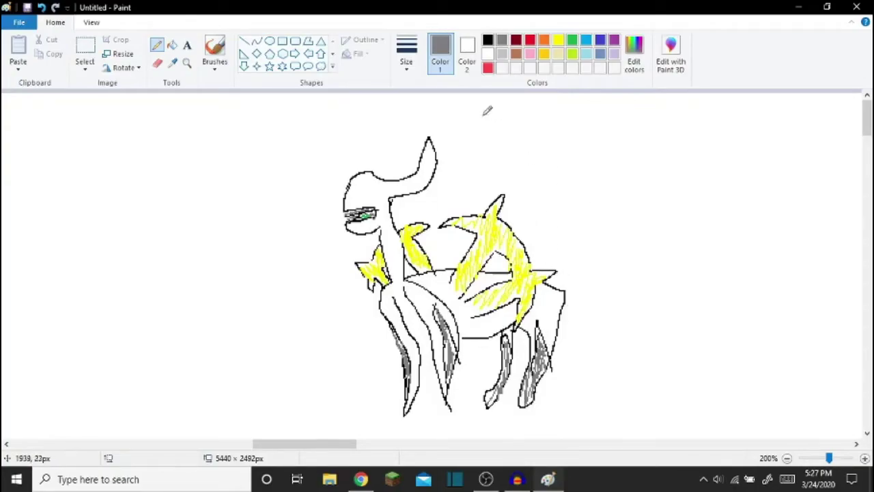
# Draw a jagged black cliff outline in front of Arceus and two long curved lines on either side of it.
pyautogui.click(490, 40)
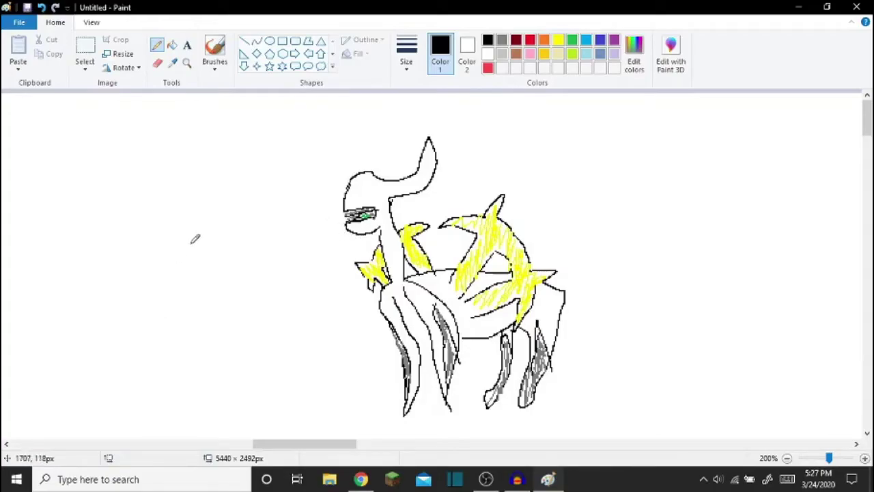
pyautogui.moveTo(136, 269)
pyautogui.mouseDown()
pyautogui.moveTo(241, 260)
pyautogui.moveTo(216, 305)
pyautogui.moveTo(144, 365)
pyautogui.mouseUp()
pyautogui.moveTo(329, 135)
pyautogui.mouseDown()
pyautogui.moveTo(288, 156)
pyautogui.moveTo(301, 287)
pyautogui.mouseUp()
pyautogui.moveTo(517, 109); pyautogui.dragTo(626, 320)
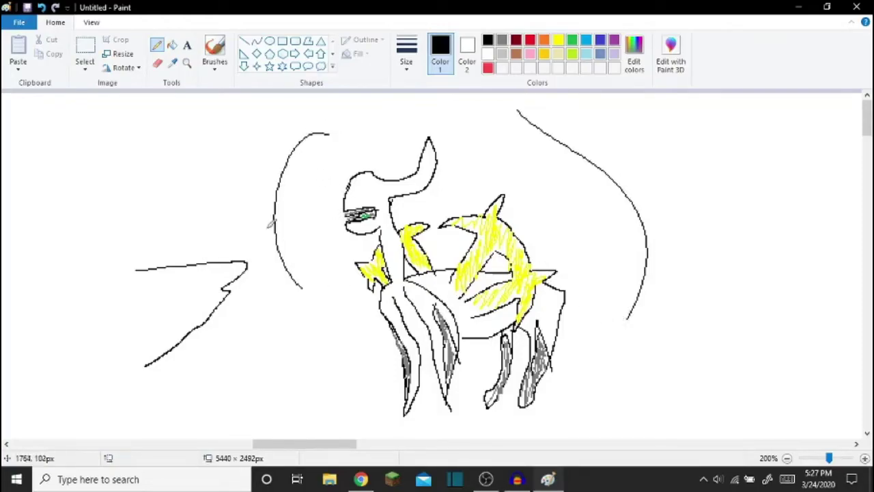
# Draw a small falling figure beside the cliff with black motion lines, scribbled black hair, and green hands and trousers.
pyautogui.moveTo(254, 223); pyautogui.dragTo(258, 287)
pyautogui.moveTo(261, 220)
pyautogui.mouseDown()
pyautogui.moveTo(268, 298)
pyautogui.moveTo(275, 285)
pyautogui.mouseUp()
pyautogui.moveTo(257, 314); pyautogui.dragTo(254, 338)
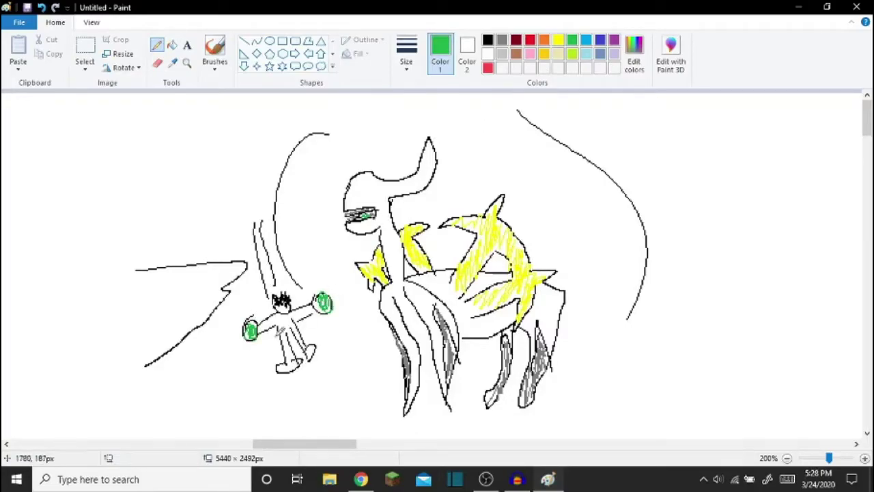
pyautogui.moveTo(275, 321); pyautogui.dragTo(303, 313)
pyautogui.moveTo(280, 323)
pyautogui.mouseDown()
pyautogui.moveTo(290, 342)
pyautogui.moveTo(302, 321)
pyautogui.mouseUp()
# Compare the drawing with the Arceus reference picture in Chrome, and view the Wikipedia article on Arceus before closing it.
pyautogui.click(360, 478)
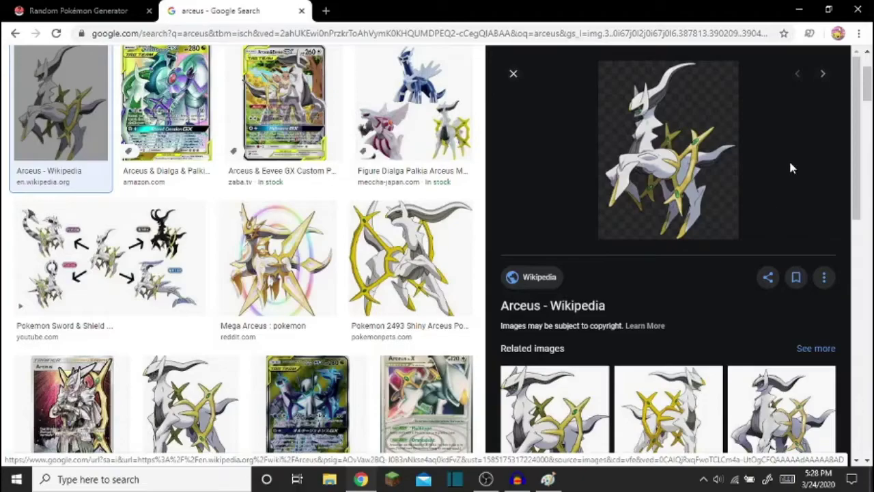
pyautogui.click(549, 478)
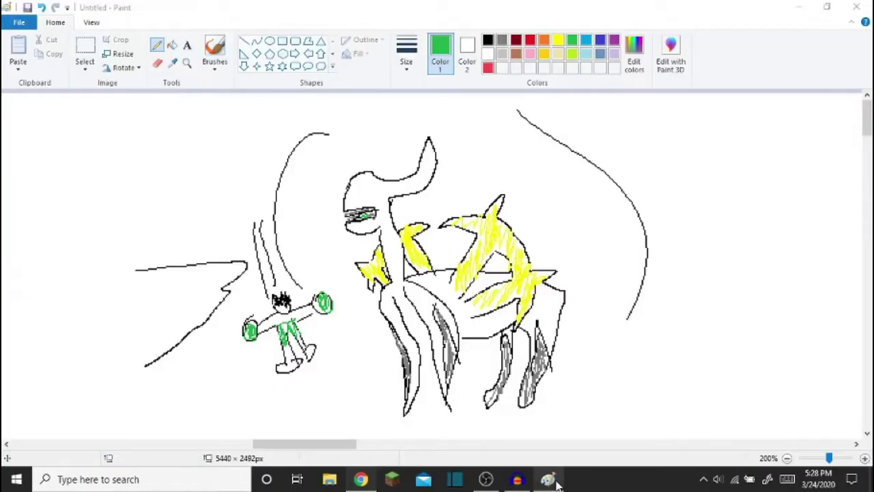
pyautogui.click(361, 478)
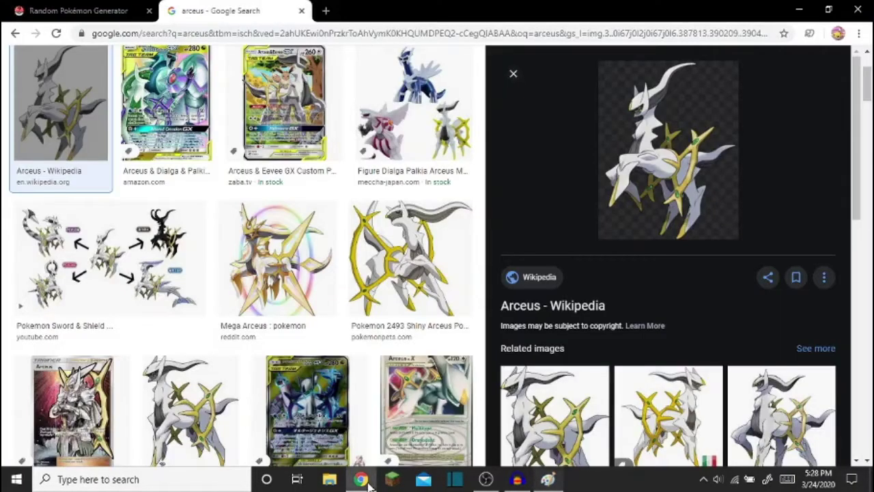
pyautogui.click(660, 231)
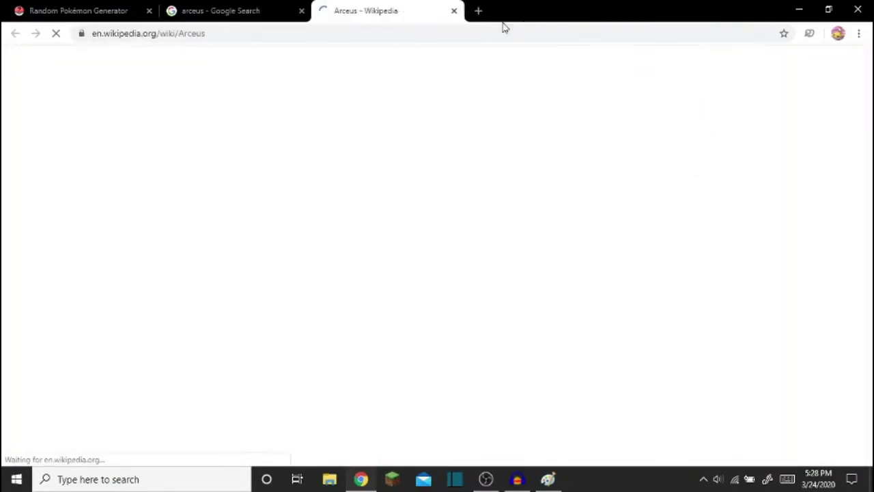
pyautogui.scroll(-2, 815, 238)
pyautogui.scroll(1, 815, 239)
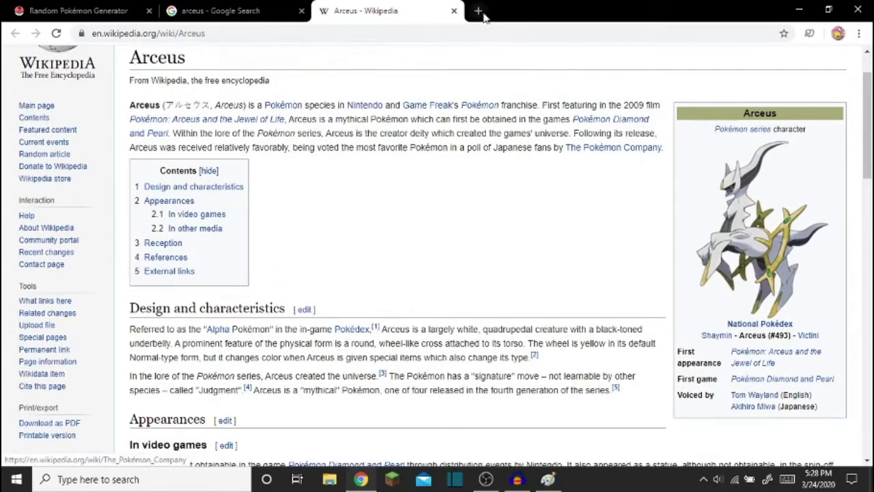
pyautogui.click(454, 11)
# Enlarge the shiny Arceus picture from Pokemon Pets in the image results, then return to the Paint drawing.
pyautogui.rightClick(641, 143)
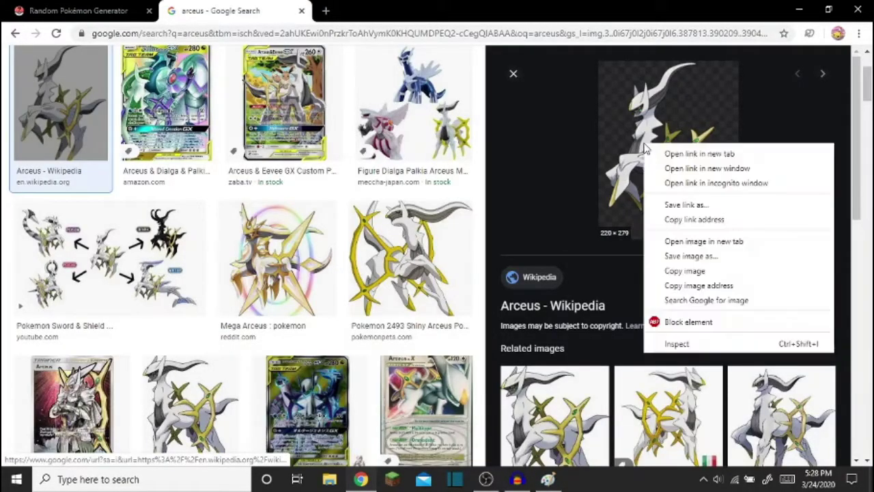
pyautogui.click(455, 268)
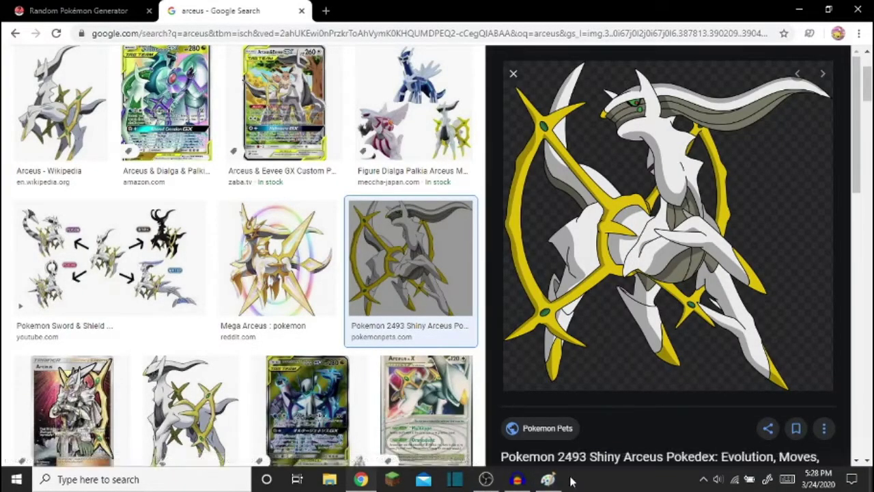
pyautogui.click(548, 480)
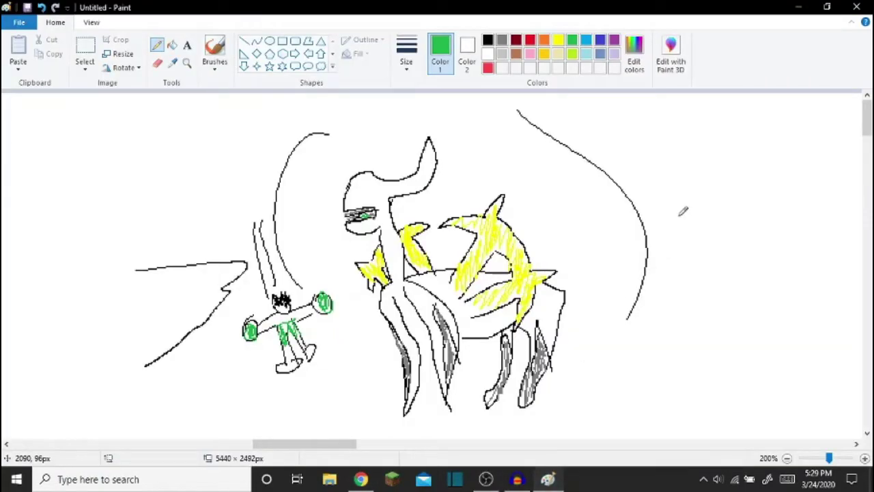
# Handwrite the score 7/10 in black above the cliff and falling figure.
pyautogui.click(488, 37)
pyautogui.moveTo(124, 159)
pyautogui.mouseDown()
pyautogui.moveTo(145, 151)
pyautogui.moveTo(141, 210)
pyautogui.moveTo(170, 172)
pyautogui.mouseUp()
pyautogui.moveTo(183, 138); pyautogui.dragTo(172, 209)
pyautogui.moveTo(193, 128); pyautogui.dragTo(201, 199)
pyautogui.moveTo(218, 131)
pyautogui.mouseDown()
pyautogui.moveTo(210, 139)
pyautogui.moveTo(218, 131)
pyautogui.mouseUp()
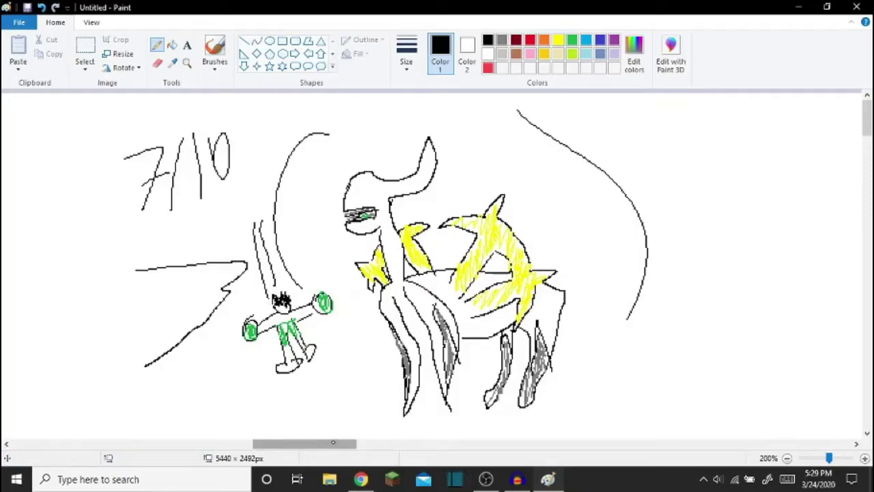
# Generate another random Pokémon in Chrome and return to a blank area of the Paint canvas.
pyautogui.moveTo(334, 442); pyautogui.dragTo(388, 442)
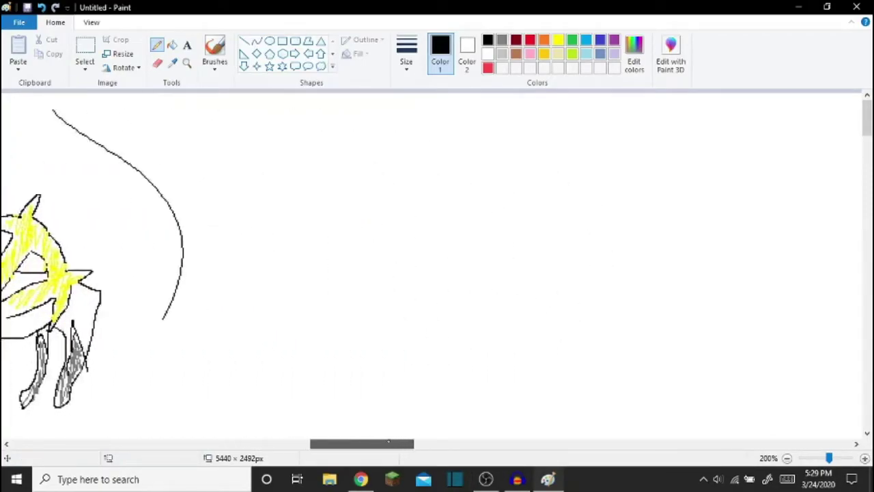
pyautogui.click(360, 479)
pyautogui.click(572, 145)
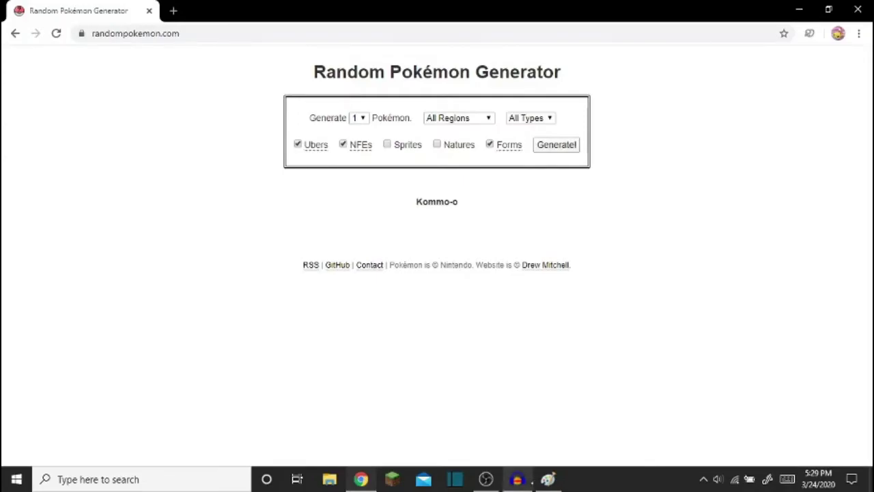
pyautogui.click(547, 478)
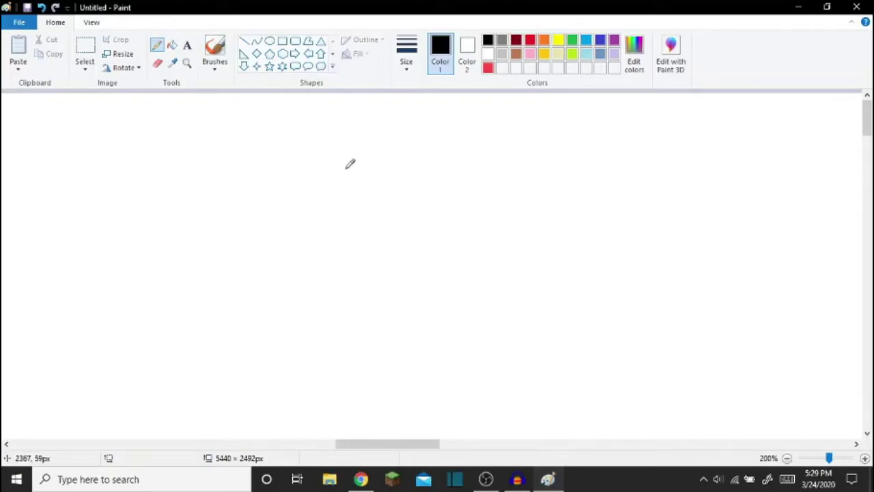
# Draw Kommo-o's head in black with a heart-shaped crest, a row of round back scales, and an outstretched clawed arm.
pyautogui.moveTo(333, 171)
pyautogui.mouseDown()
pyautogui.moveTo(299, 181)
pyautogui.moveTo(319, 214)
pyautogui.moveTo(336, 208)
pyautogui.moveTo(349, 185)
pyautogui.moveTo(326, 172)
pyautogui.mouseUp()
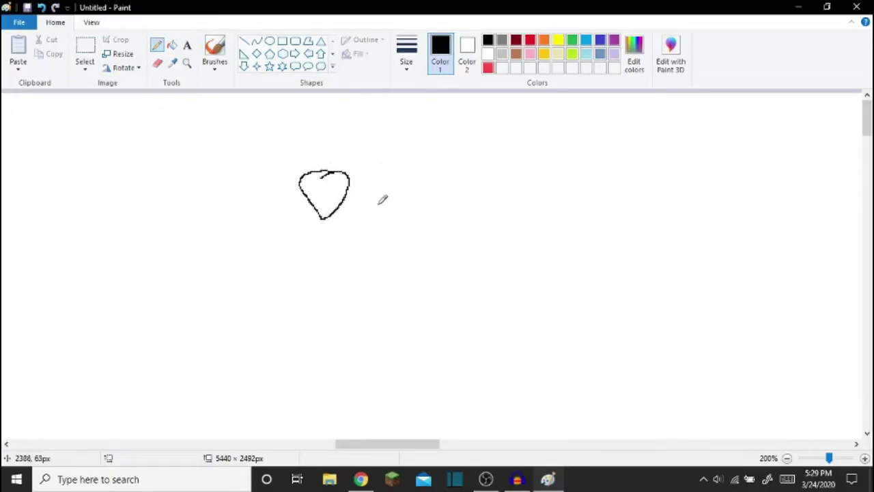
pyautogui.moveTo(311, 203)
pyautogui.mouseDown()
pyautogui.moveTo(296, 244)
pyautogui.moveTo(321, 258)
pyautogui.moveTo(338, 237)
pyautogui.moveTo(335, 255)
pyautogui.moveTo(320, 264)
pyautogui.moveTo(364, 232)
pyautogui.moveTo(356, 225)
pyautogui.moveTo(358, 188)
pyautogui.moveTo(349, 205)
pyautogui.moveTo(363, 197)
pyautogui.mouseUp()
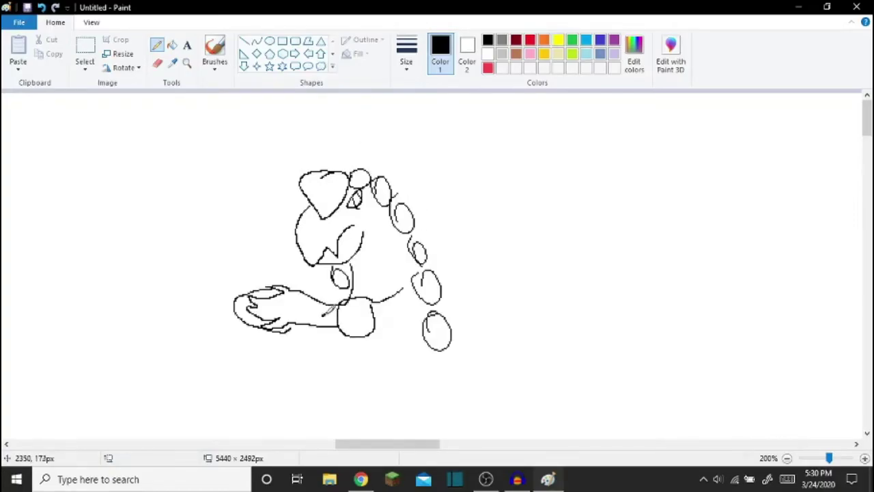
pyautogui.moveTo(324, 314); pyautogui.dragTo(345, 331)
# Add smaller inner shapes inside Kommo-o's shoulder scale, back scales and head crest.
pyautogui.moveTo(351, 296)
pyautogui.mouseDown()
pyautogui.moveTo(358, 328)
pyautogui.moveTo(350, 306)
pyautogui.mouseUp()
pyautogui.moveTo(437, 325); pyautogui.dragTo(440, 326)
pyautogui.moveTo(430, 280)
pyautogui.mouseDown()
pyautogui.moveTo(441, 283)
pyautogui.moveTo(431, 280)
pyautogui.mouseUp()
pyautogui.moveTo(418, 249); pyautogui.dragTo(421, 250)
pyautogui.moveTo(398, 205); pyautogui.dragTo(404, 216)
pyautogui.moveTo(387, 180)
pyautogui.mouseDown()
pyautogui.moveTo(312, 177)
pyautogui.moveTo(323, 204)
pyautogui.moveTo(335, 178)
pyautogui.moveTo(316, 188)
pyautogui.mouseUp()
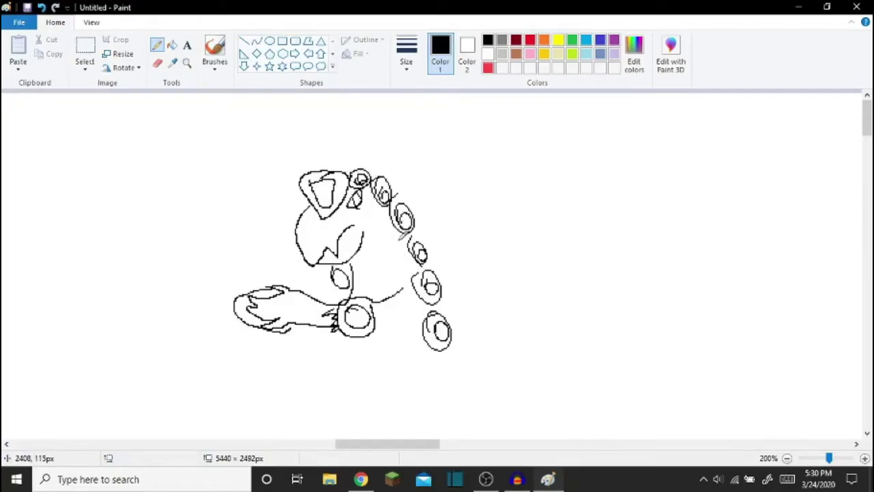
# Draw Kommo-o's belly, lower back, raised rump and two hind legs in black.
pyautogui.moveTo(376, 333); pyautogui.dragTo(417, 319)
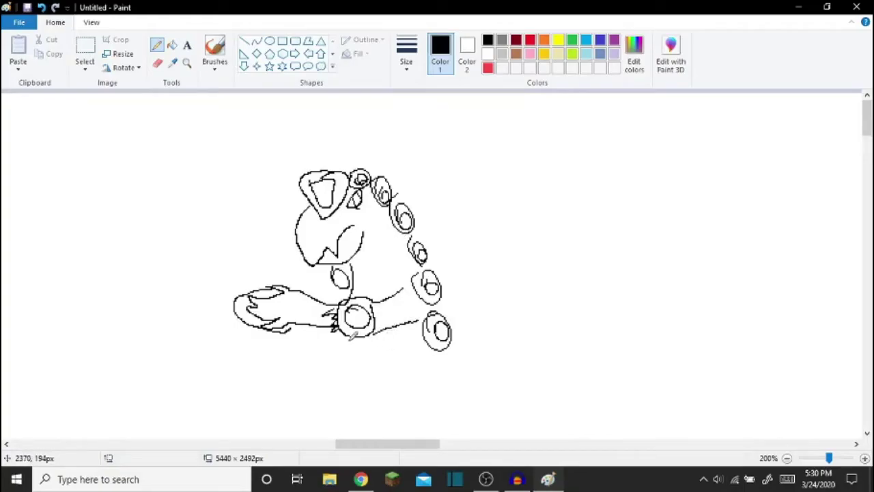
pyautogui.moveTo(443, 289)
pyautogui.mouseDown()
pyautogui.moveTo(478, 287)
pyautogui.moveTo(499, 250)
pyautogui.mouseUp()
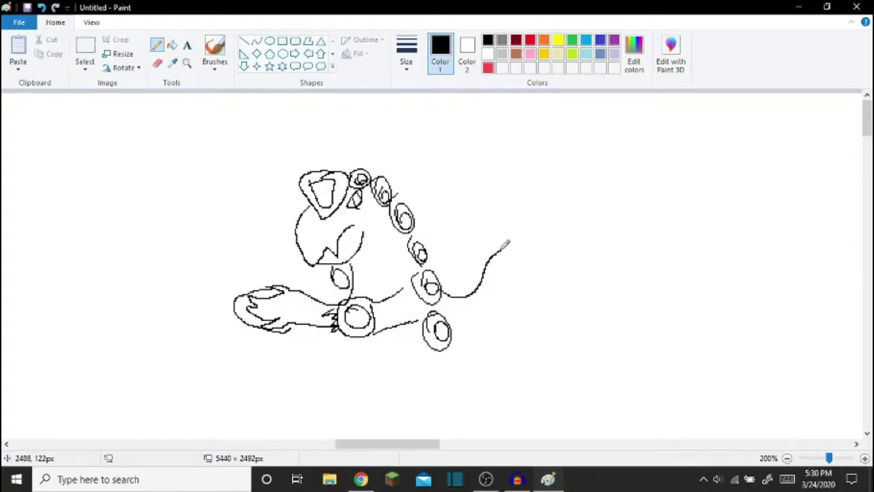
pyautogui.moveTo(512, 240)
pyautogui.mouseDown()
pyautogui.moveTo(528, 280)
pyautogui.moveTo(517, 338)
pyautogui.moveTo(522, 374)
pyautogui.moveTo(493, 384)
pyautogui.moveTo(483, 382)
pyautogui.moveTo(500, 368)
pyautogui.moveTo(491, 306)
pyautogui.mouseUp()
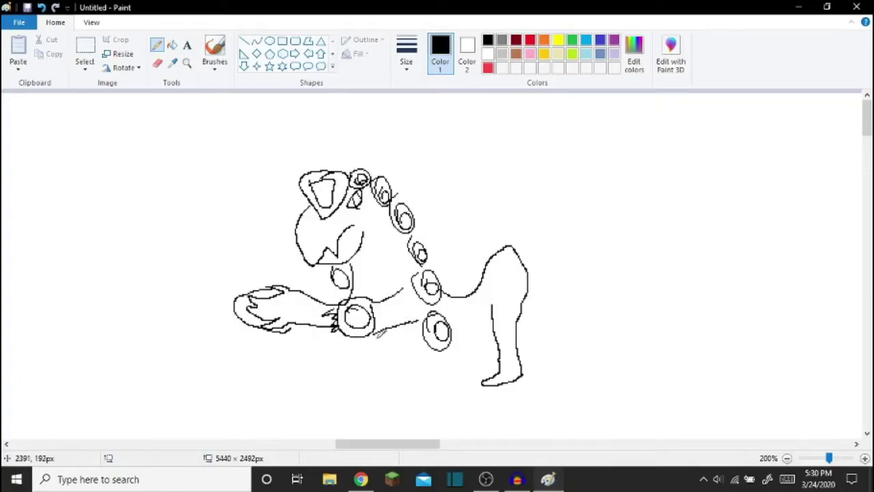
pyautogui.moveTo(380, 331); pyautogui.dragTo(492, 301)
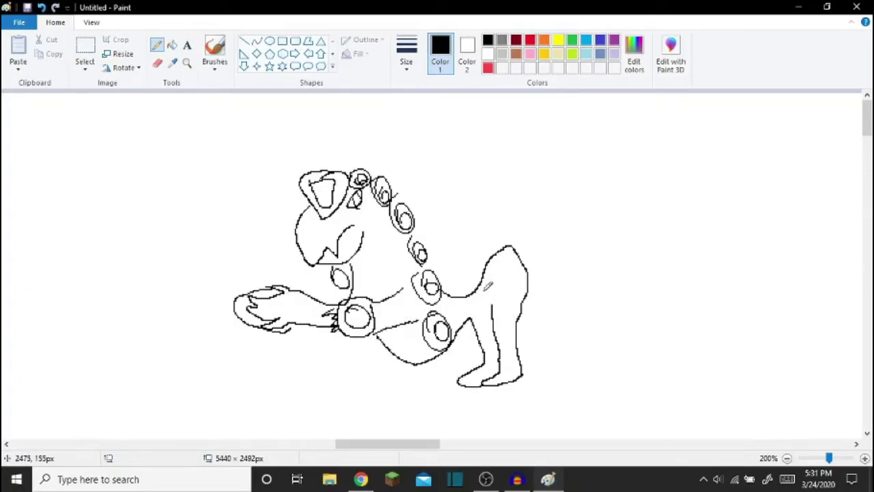
# Color the rims of Kommo-o's crest and scales and its hand lime, and fill the crest and scale centers with red.
pyautogui.click(571, 54)
pyautogui.moveTo(340, 183)
pyautogui.mouseDown()
pyautogui.moveTo(335, 200)
pyautogui.moveTo(348, 174)
pyautogui.moveTo(323, 172)
pyautogui.moveTo(308, 185)
pyautogui.moveTo(319, 202)
pyautogui.mouseUp()
pyautogui.moveTo(360, 167)
pyautogui.mouseDown()
pyautogui.moveTo(373, 181)
pyautogui.moveTo(378, 176)
pyautogui.moveTo(433, 248)
pyautogui.moveTo(435, 290)
pyautogui.mouseUp()
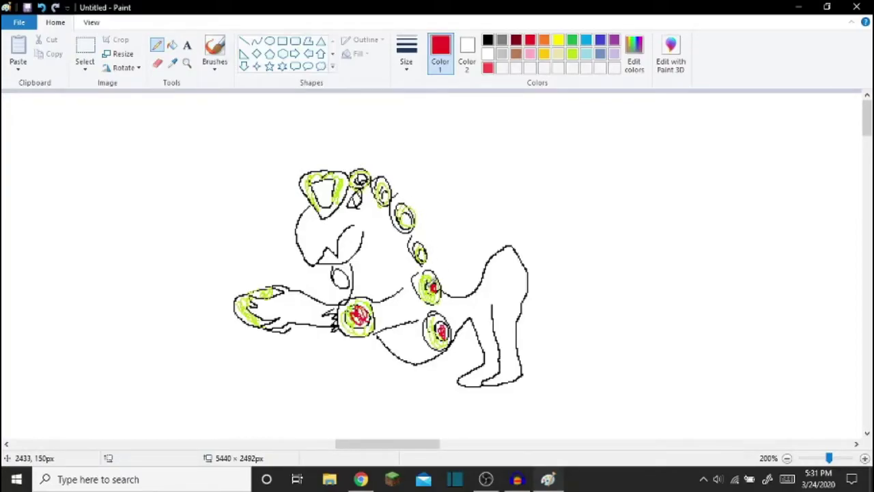
pyautogui.moveTo(424, 247); pyautogui.dragTo(422, 253)
pyautogui.moveTo(404, 218); pyautogui.dragTo(407, 212)
pyautogui.moveTo(387, 183)
pyautogui.mouseDown()
pyautogui.moveTo(366, 170)
pyautogui.moveTo(361, 179)
pyautogui.moveTo(335, 184)
pyautogui.mouseUp()
pyautogui.moveTo(365, 287); pyautogui.dragTo(361, 295)
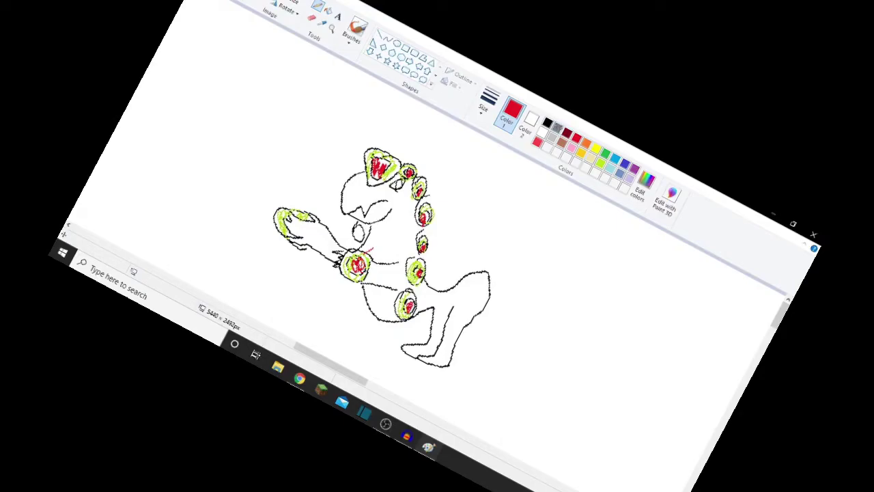
# Scribble gray shading over Kommo-o's face, neck, body, hind legs and outstretched arm.
pyautogui.click(564, 131)
pyautogui.moveTo(356, 179)
pyautogui.mouseDown()
pyautogui.moveTo(350, 193)
pyautogui.moveTo(354, 184)
pyautogui.mouseUp()
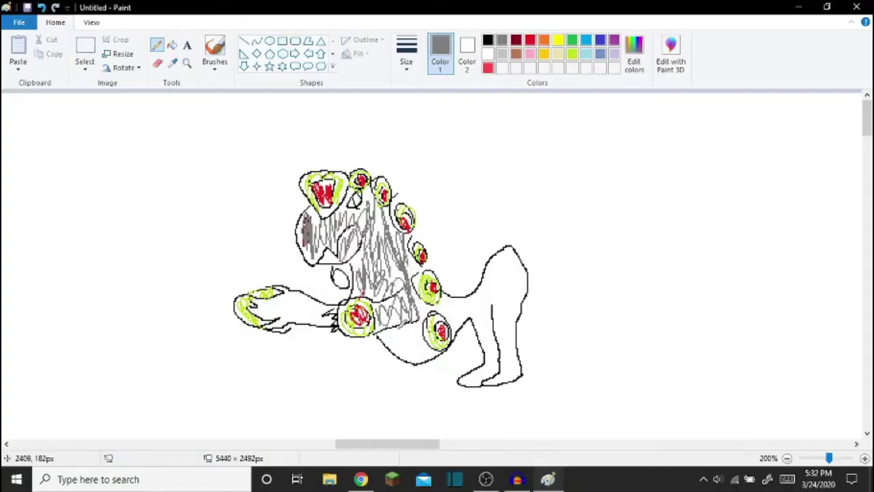
pyautogui.moveTo(400, 322)
pyautogui.mouseDown()
pyautogui.moveTo(399, 348)
pyautogui.moveTo(416, 341)
pyautogui.moveTo(430, 300)
pyautogui.moveTo(452, 315)
pyautogui.moveTo(461, 341)
pyautogui.moveTo(488, 341)
pyautogui.moveTo(496, 352)
pyautogui.moveTo(465, 377)
pyautogui.moveTo(496, 377)
pyautogui.moveTo(512, 356)
pyautogui.moveTo(507, 299)
pyautogui.moveTo(492, 293)
pyautogui.moveTo(498, 260)
pyautogui.moveTo(515, 287)
pyautogui.moveTo(522, 273)
pyautogui.mouseUp()
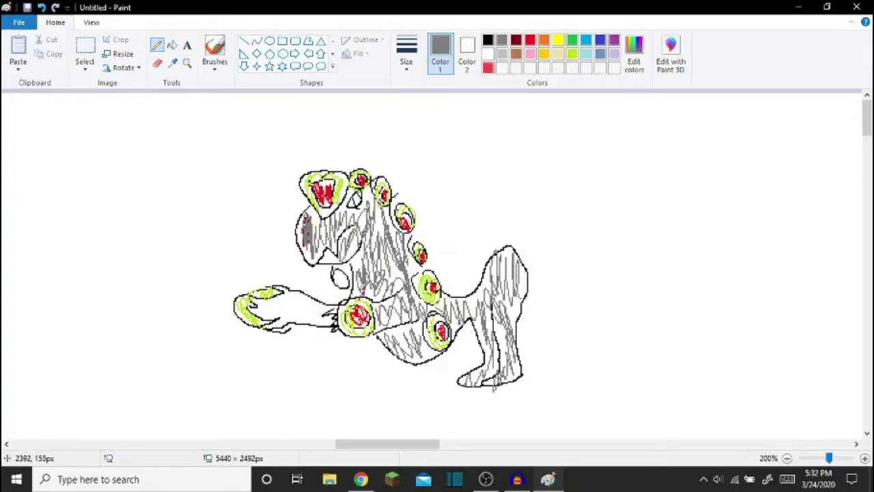
pyautogui.moveTo(280, 297)
pyautogui.mouseDown()
pyautogui.moveTo(263, 318)
pyautogui.moveTo(284, 290)
pyautogui.moveTo(290, 307)
pyautogui.moveTo(301, 300)
pyautogui.moveTo(324, 310)
pyautogui.moveTo(332, 295)
pyautogui.mouseUp()
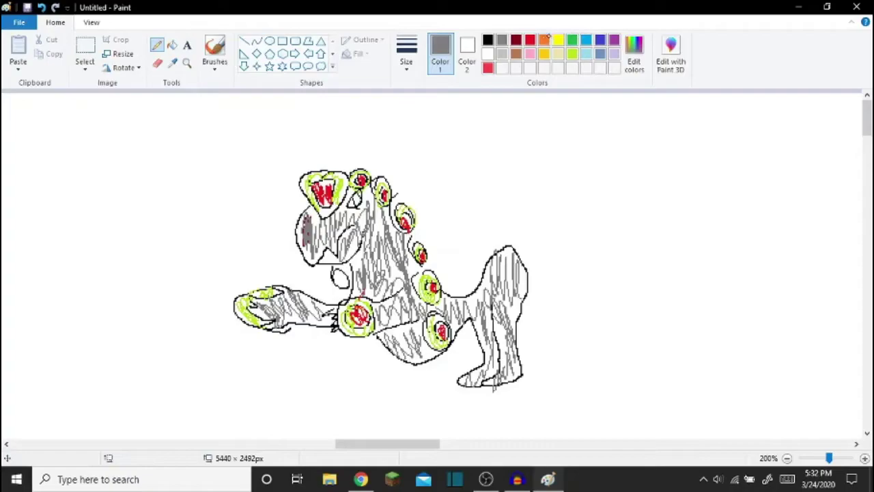
# Draw a wavy red blast extending forward from Kommo-o's mouth and fill it with red zigzags.
pyautogui.click(534, 39)
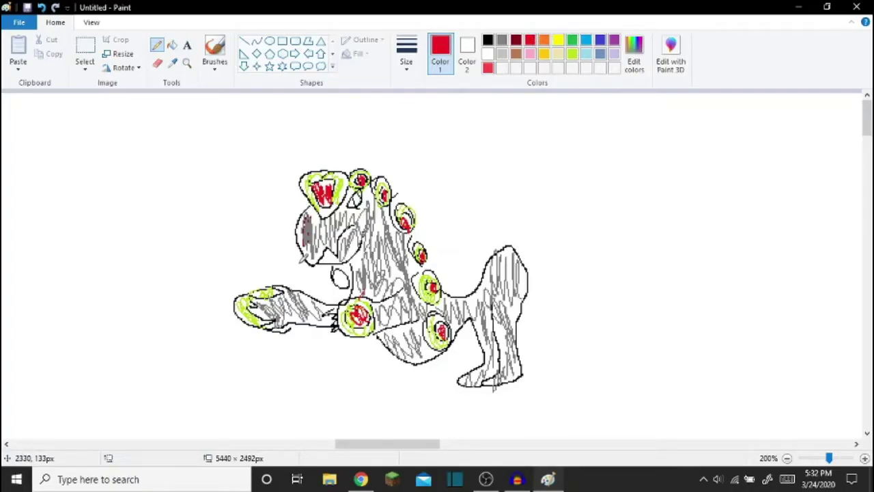
pyautogui.moveTo(299, 260); pyautogui.dragTo(98, 261)
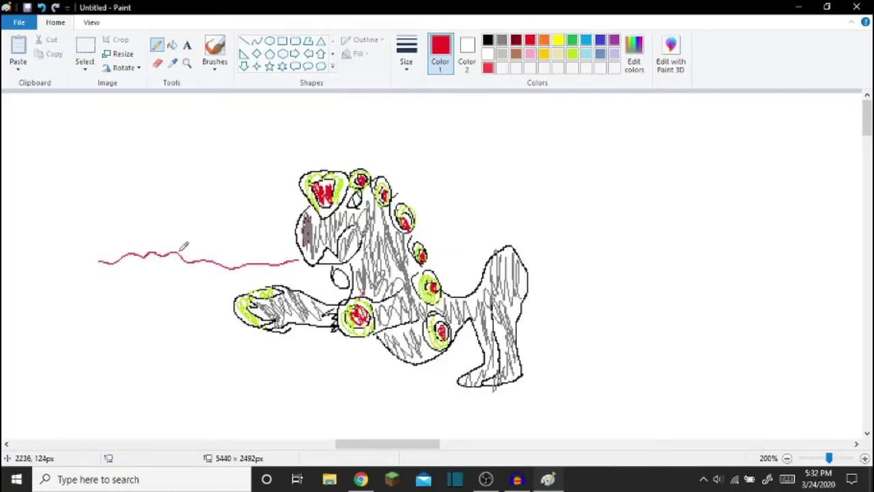
pyautogui.moveTo(298, 260)
pyautogui.mouseDown()
pyautogui.moveTo(142, 299)
pyautogui.moveTo(77, 283)
pyautogui.moveTo(98, 260)
pyautogui.moveTo(130, 278)
pyautogui.moveTo(78, 284)
pyautogui.moveTo(93, 270)
pyautogui.moveTo(97, 283)
pyautogui.moveTo(120, 253)
pyautogui.moveTo(126, 285)
pyautogui.moveTo(177, 250)
pyautogui.moveTo(187, 277)
pyautogui.moveTo(231, 256)
pyautogui.moveTo(242, 285)
pyautogui.moveTo(295, 250)
pyautogui.mouseUp()
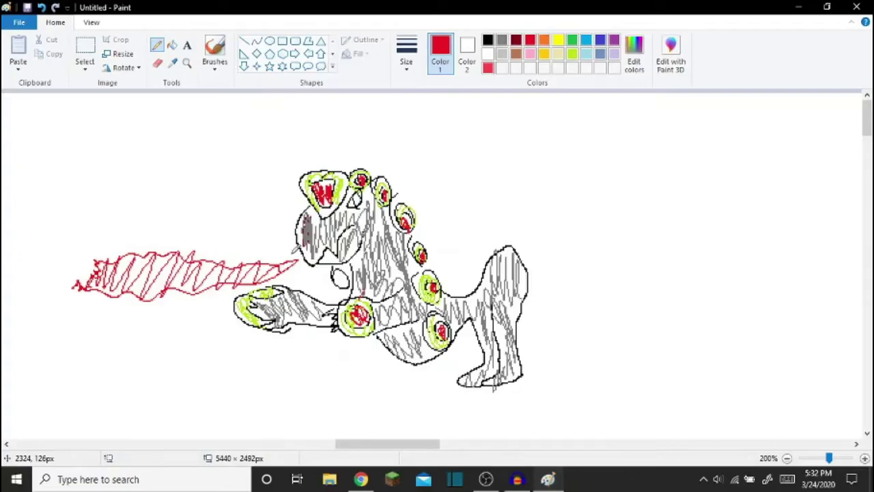
# Switch to Chrome and view the Pokémon Database picture of Kommo-o at full size in its own tab.
pyautogui.click(360, 479)
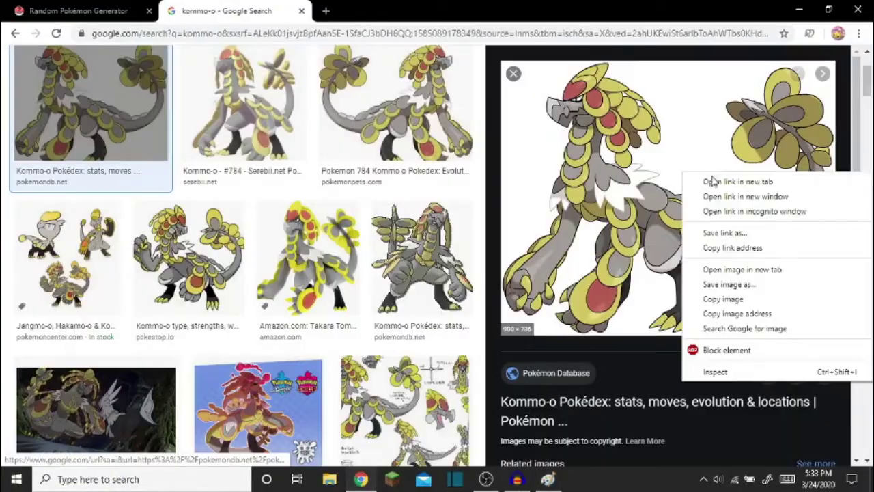
pyautogui.click(742, 269)
pyautogui.click(382, 8)
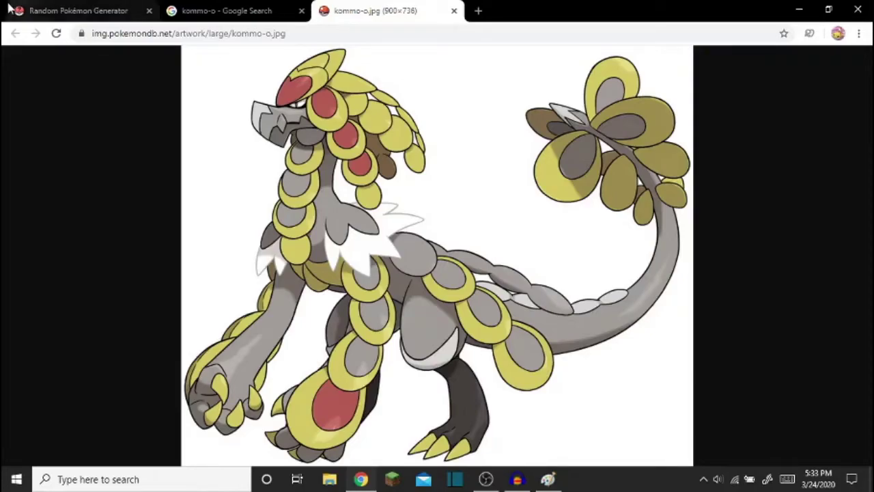
# Switch to Paint, write a red 10/10 above Kommo-o's blast and scribble it out with red zigzags.
pyautogui.click(549, 479)
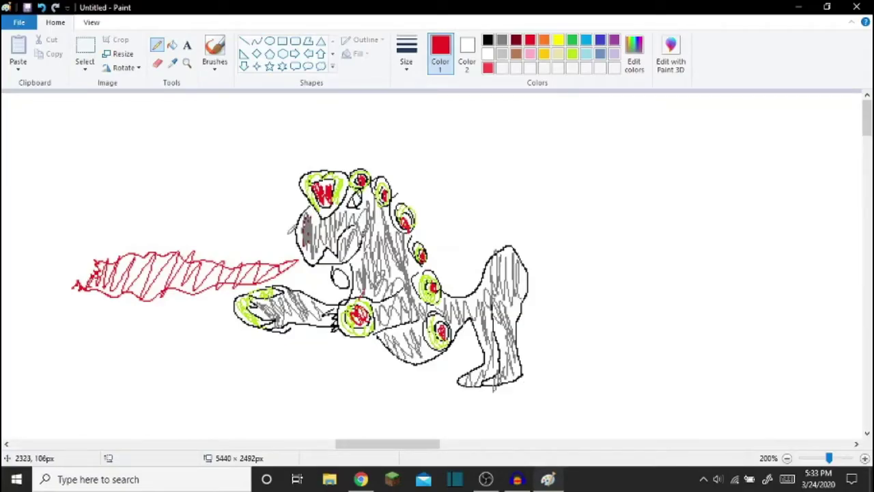
pyautogui.moveTo(142, 124)
pyautogui.mouseDown()
pyautogui.moveTo(168, 182)
pyautogui.moveTo(176, 162)
pyautogui.mouseUp()
pyautogui.moveTo(181, 127); pyautogui.dragTo(193, 140)
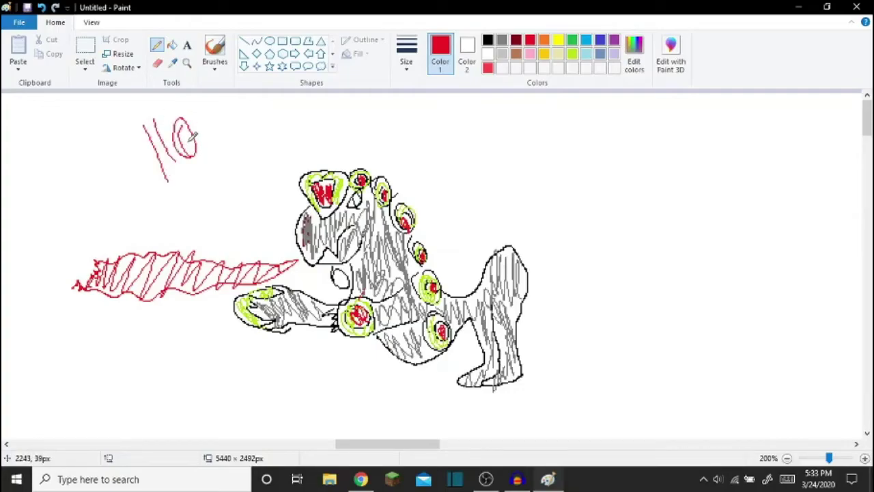
pyautogui.moveTo(228, 103); pyautogui.dragTo(210, 174)
pyautogui.moveTo(228, 102); pyautogui.dragTo(241, 165)
pyautogui.moveTo(258, 122)
pyautogui.mouseDown()
pyautogui.moveTo(230, 178)
pyautogui.moveTo(121, 161)
pyautogui.mouseUp()
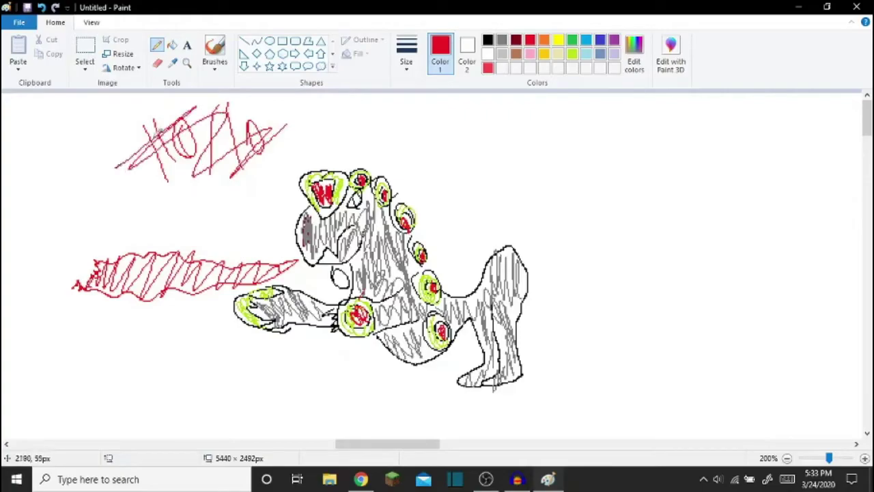
# Write the score 2/10 in black in the blank area above Kommo-o's back.
pyautogui.click(488, 40)
pyautogui.moveTo(441, 151); pyautogui.dragTo(469, 183)
pyautogui.moveTo(477, 130); pyautogui.dragTo(471, 185)
pyautogui.moveTo(491, 116); pyautogui.dragTo(493, 176)
pyautogui.moveTo(511, 129); pyautogui.dragTo(516, 157)
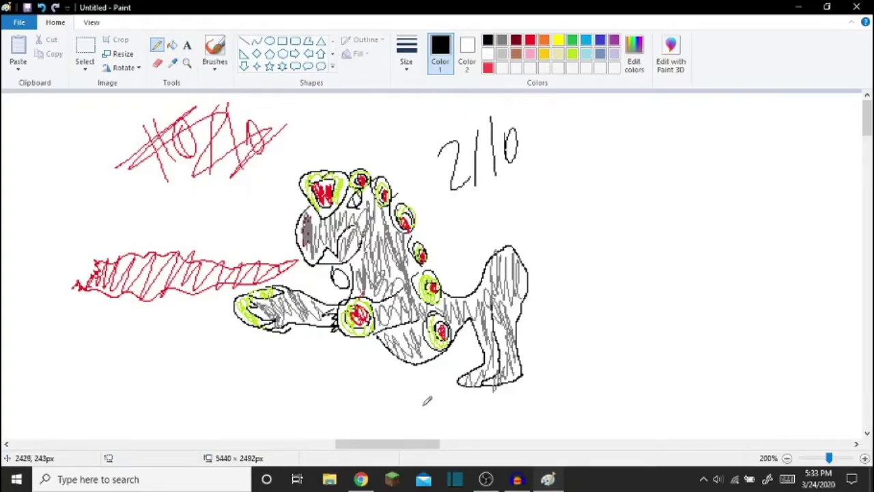
# Switch to Chrome, generate a new random Pokémon from all regions and types, and return to Paint.
pyautogui.click(361, 479)
pyautogui.press('space')
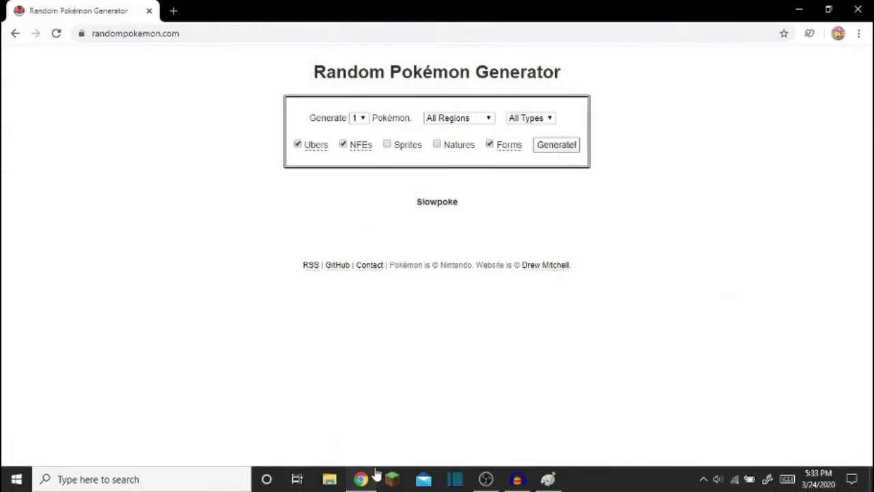
pyautogui.click(549, 479)
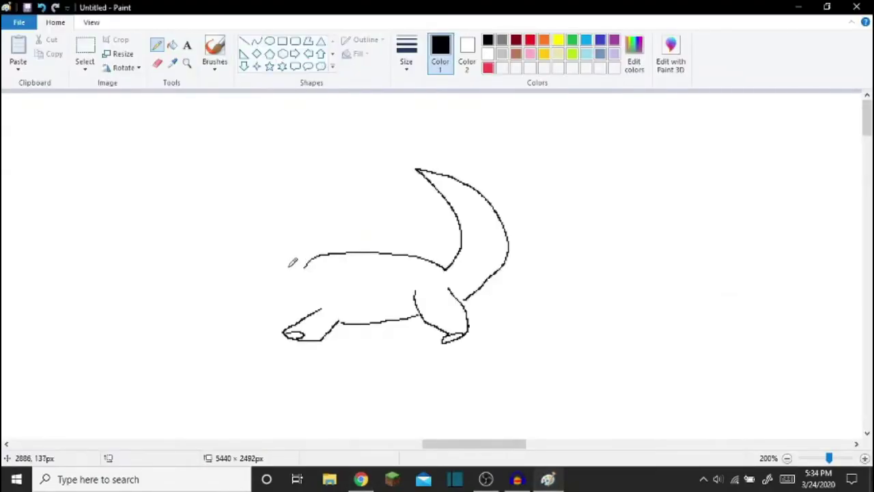
# Draw Slowpoke's head with curled ears, a wide muzzle and a lower jaw, and undo the last stroke on the face.
pyautogui.moveTo(285, 269)
pyautogui.mouseDown()
pyautogui.moveTo(306, 284)
pyautogui.moveTo(288, 269)
pyautogui.moveTo(229, 270)
pyautogui.moveTo(237, 288)
pyautogui.moveTo(241, 277)
pyautogui.moveTo(243, 299)
pyautogui.moveTo(268, 293)
pyautogui.moveTo(293, 305)
pyautogui.moveTo(256, 311)
pyautogui.moveTo(241, 307)
pyautogui.moveTo(244, 298)
pyautogui.moveTo(246, 320)
pyautogui.moveTo(285, 306)
pyautogui.moveTo(265, 318)
pyautogui.mouseUp()
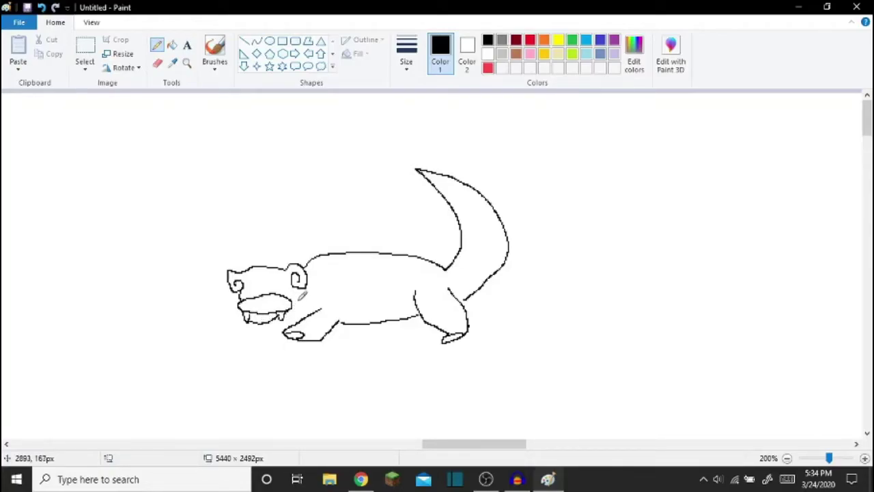
pyautogui.moveTo(271, 287)
pyautogui.mouseDown()
pyautogui.moveTo(290, 283)
pyautogui.moveTo(275, 295)
pyautogui.moveTo(292, 279)
pyautogui.moveTo(260, 282)
pyautogui.mouseUp()
pyautogui.hotkey('ctrl', 'z')
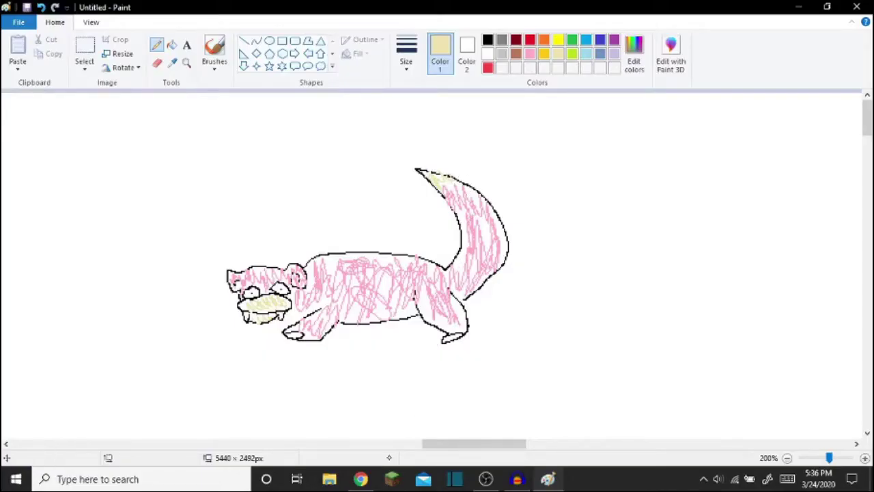
# Look up slowpoke on Google in Chrome for comparison, and write a black 10/10 above Slowpoke's head in Paint.
pyautogui.click(360, 479)
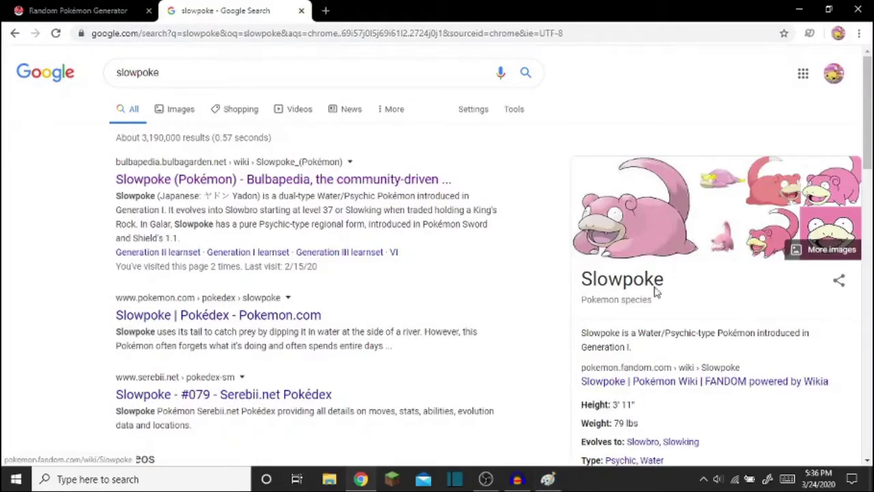
pyautogui.click(548, 478)
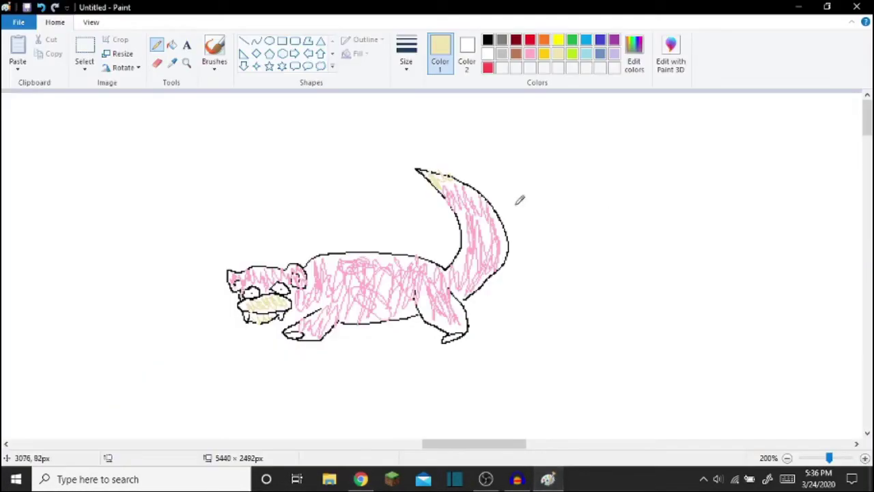
pyautogui.click(487, 40)
pyautogui.moveTo(189, 133)
pyautogui.mouseDown()
pyautogui.moveTo(201, 176)
pyautogui.moveTo(219, 133)
pyautogui.moveTo(224, 158)
pyautogui.mouseUp()
pyautogui.moveTo(243, 119); pyautogui.dragTo(234, 174)
pyautogui.moveTo(248, 109); pyautogui.dragTo(256, 164)
pyautogui.moveTo(272, 117); pyautogui.dragTo(274, 118)
pyautogui.moveTo(214, 134); pyautogui.dragTo(224, 139)
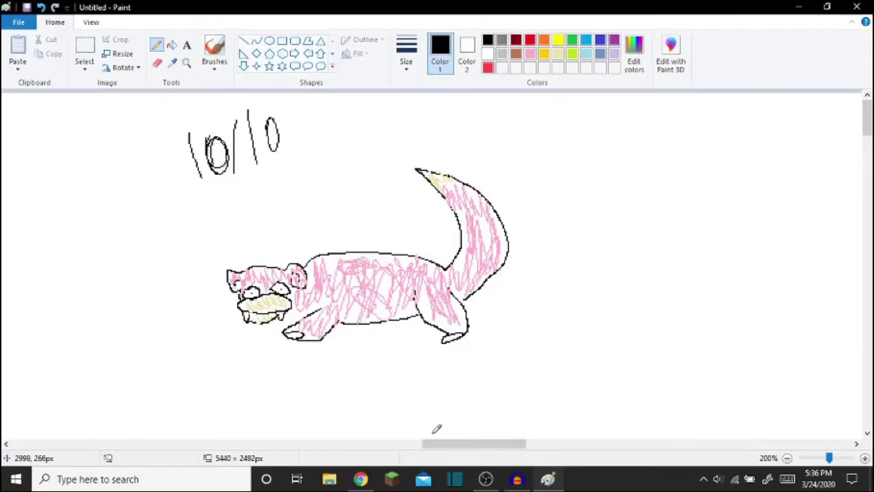
# Generate another random Pokémon in Chrome and return to an empty area of the Paint canvas.
pyautogui.click(548, 478)
pyautogui.moveTo(560, 475)
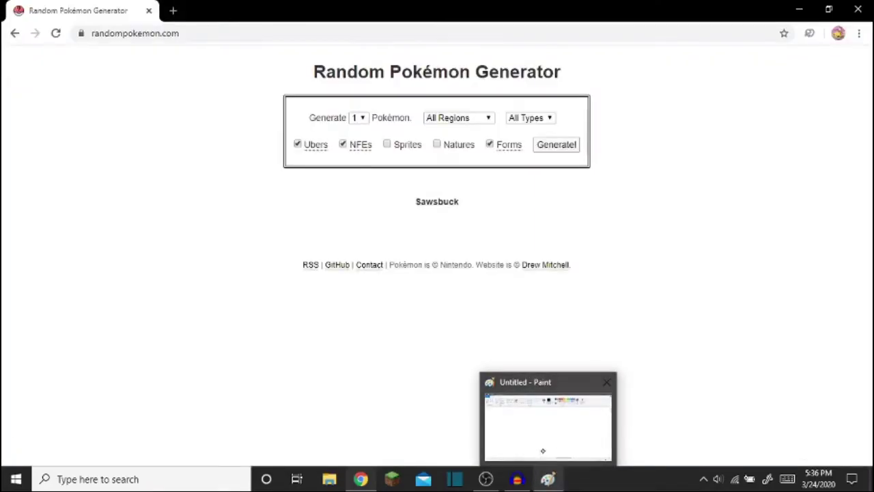
pyautogui.click(525, 396)
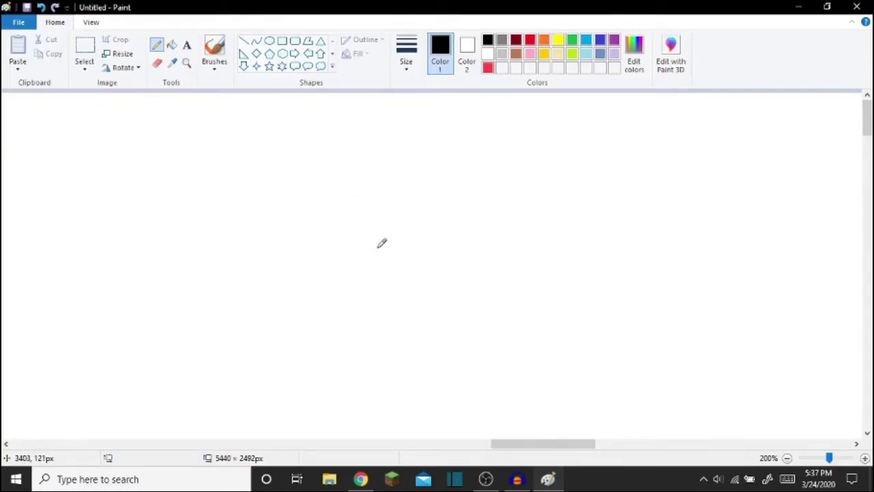
# Draw Sawsbuck's oval head in black with an eye, a toothed mouth, a small ear and branching antlers.
pyautogui.moveTo(382, 243); pyautogui.dragTo(388, 232)
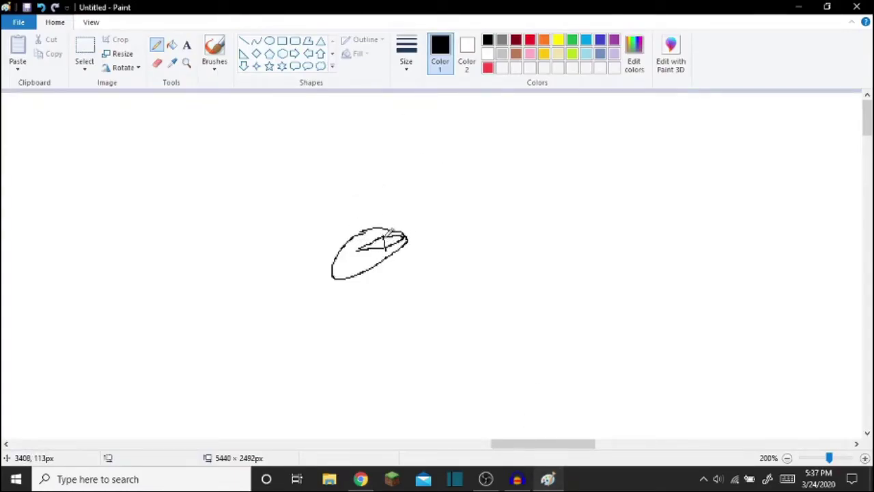
pyautogui.moveTo(339, 268)
pyautogui.mouseDown()
pyautogui.moveTo(380, 247)
pyautogui.moveTo(340, 262)
pyautogui.moveTo(374, 248)
pyautogui.moveTo(359, 267)
pyautogui.moveTo(353, 229)
pyautogui.moveTo(330, 243)
pyautogui.moveTo(342, 248)
pyautogui.moveTo(378, 198)
pyautogui.moveTo(347, 164)
pyautogui.moveTo(301, 146)
pyautogui.moveTo(355, 163)
pyautogui.moveTo(378, 195)
pyautogui.moveTo(365, 137)
pyautogui.moveTo(414, 115)
pyautogui.moveTo(432, 154)
pyautogui.mouseUp()
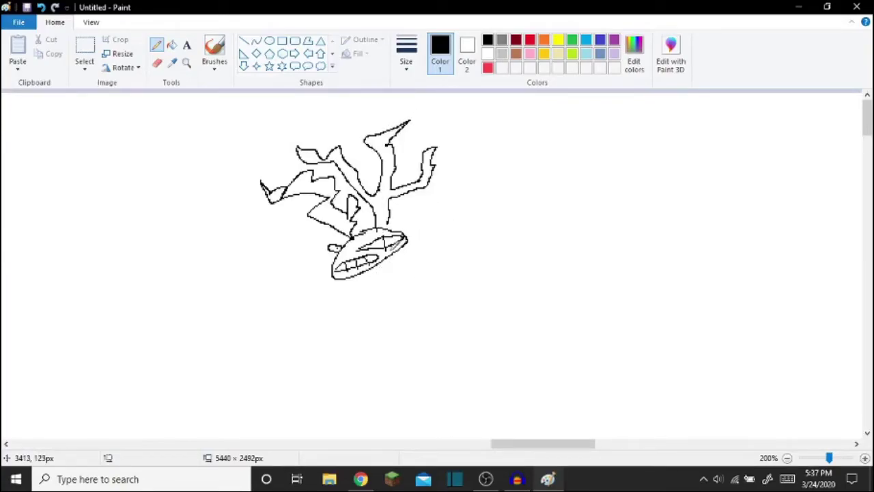
# Draw Sawsbuck's jagged neck ruff, body, front legs with ragged fur cuffs, sloping back and hind legs.
pyautogui.moveTo(387, 256)
pyautogui.mouseDown()
pyautogui.moveTo(427, 231)
pyautogui.moveTo(417, 277)
pyautogui.moveTo(346, 287)
pyautogui.moveTo(343, 267)
pyautogui.moveTo(372, 314)
pyautogui.moveTo(372, 333)
pyautogui.moveTo(349, 361)
pyautogui.moveTo(363, 388)
pyautogui.moveTo(376, 378)
pyautogui.moveTo(357, 396)
pyautogui.moveTo(369, 409)
pyautogui.moveTo(372, 380)
pyautogui.moveTo(401, 331)
pyautogui.moveTo(444, 338)
pyautogui.mouseUp()
pyautogui.moveTo(436, 377)
pyautogui.mouseDown()
pyautogui.moveTo(445, 340)
pyautogui.moveTo(431, 306)
pyautogui.mouseUp()
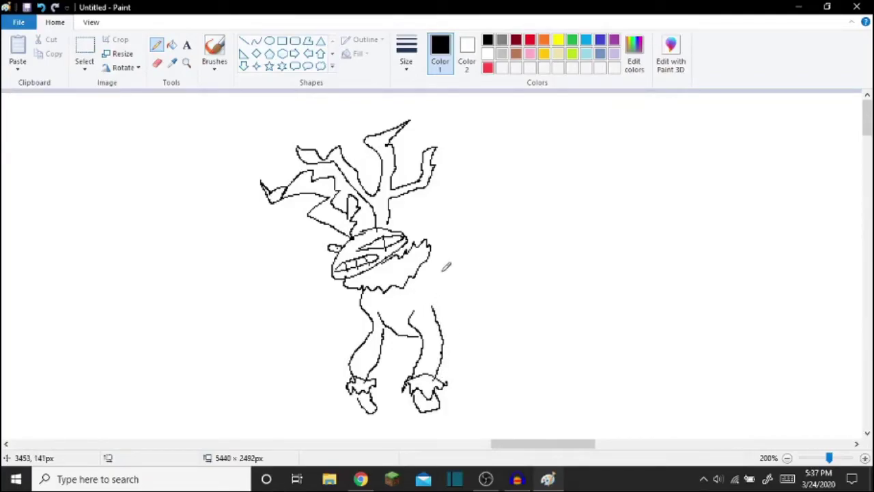
pyautogui.moveTo(428, 263)
pyautogui.mouseDown()
pyautogui.moveTo(484, 350)
pyautogui.moveTo(466, 344)
pyautogui.moveTo(461, 328)
pyautogui.moveTo(452, 349)
pyautogui.moveTo(466, 357)
pyautogui.moveTo(455, 368)
pyautogui.moveTo(486, 353)
pyautogui.mouseUp()
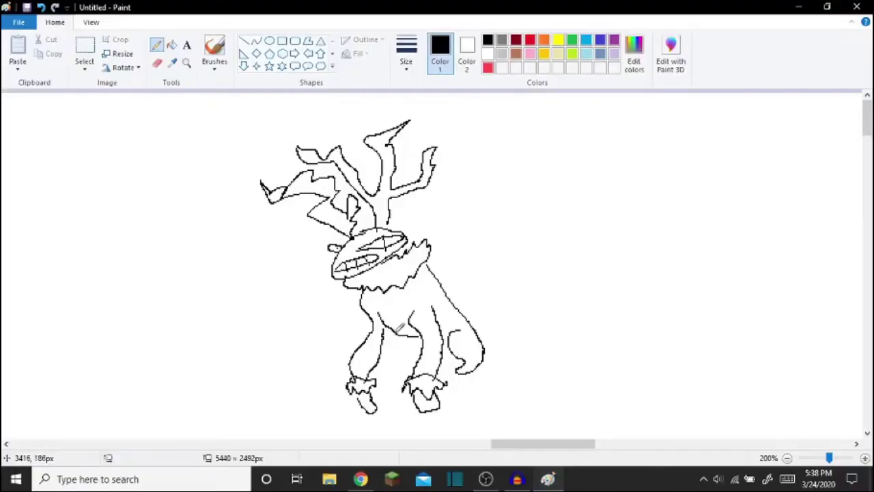
pyautogui.moveTo(405, 333)
pyautogui.mouseDown()
pyautogui.moveTo(396, 352)
pyautogui.moveTo(417, 361)
pyautogui.mouseUp()
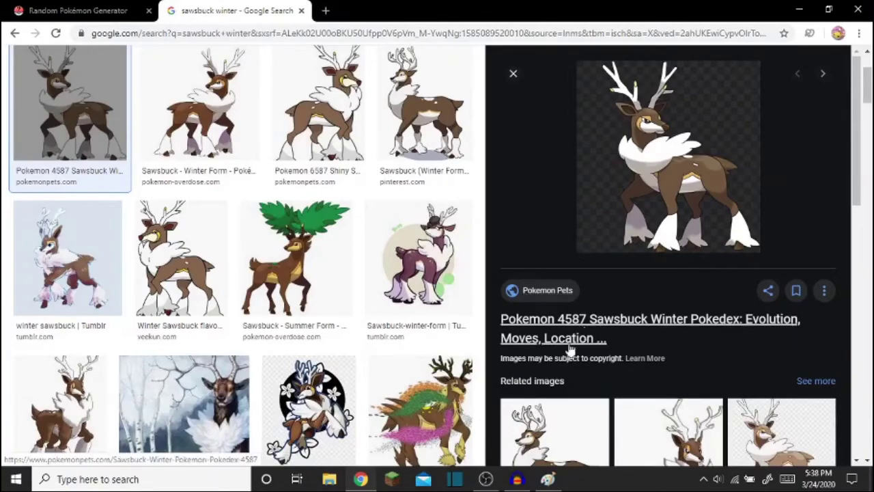
# Switch from the winter Sawsbuck pictures to Paint and write the score No/10 in black beside the antlers.
pyautogui.click(548, 479)
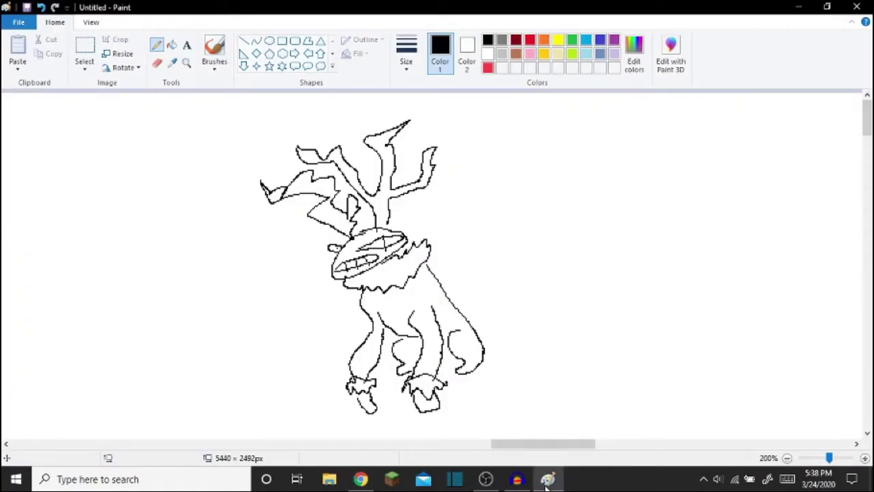
pyautogui.moveTo(484, 174); pyautogui.dragTo(508, 119)
pyautogui.moveTo(526, 136); pyautogui.dragTo(524, 138)
pyautogui.moveTo(528, 181)
pyautogui.mouseDown()
pyautogui.moveTo(563, 111)
pyautogui.moveTo(578, 129)
pyautogui.mouseUp()
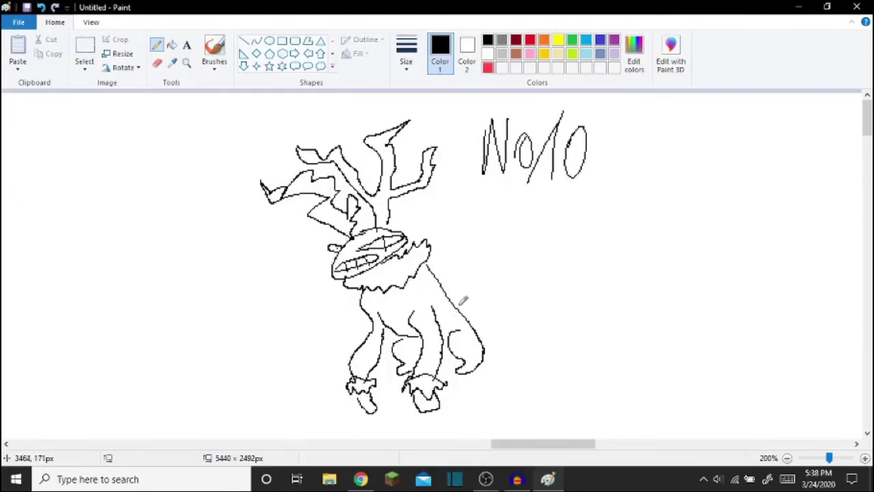
# Go back to the Random Pokémon Generator in Chrome, generate a new Pokémon and return to Paint.
pyautogui.hscroll(-1, 423, 312)
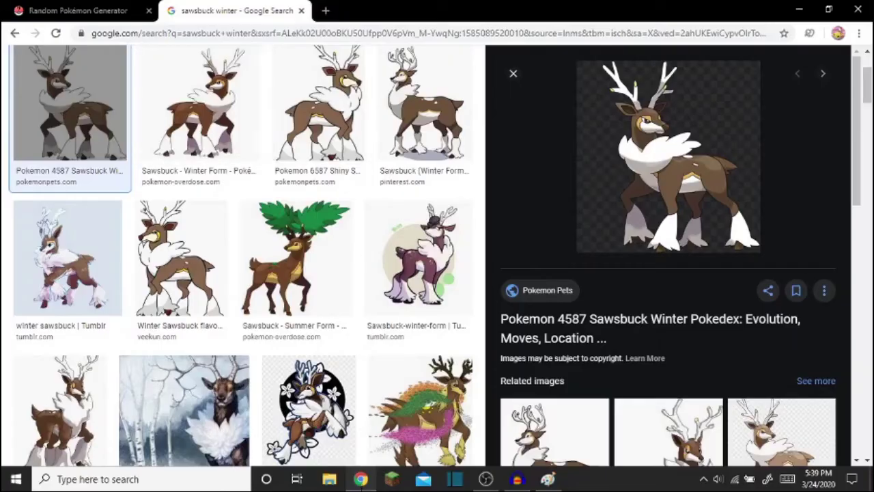
pyautogui.hotkey('ctrl', 'shift', 'Tab')
pyautogui.press('Return')
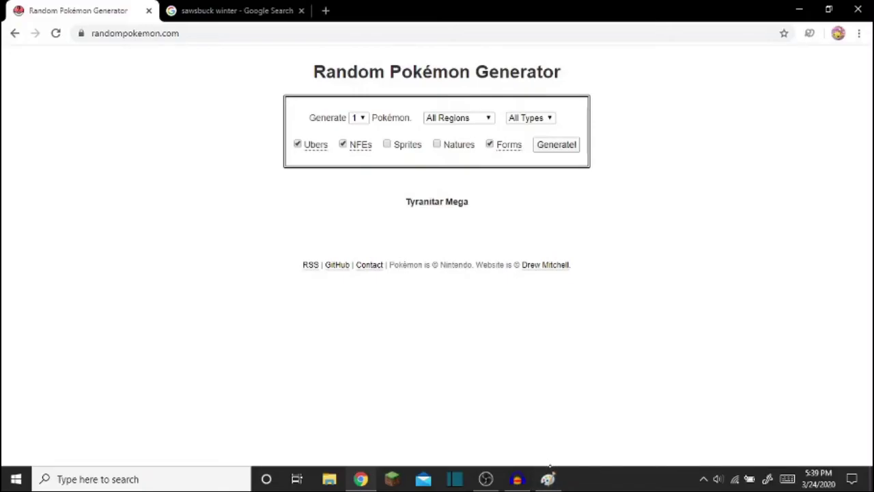
pyautogui.click(547, 478)
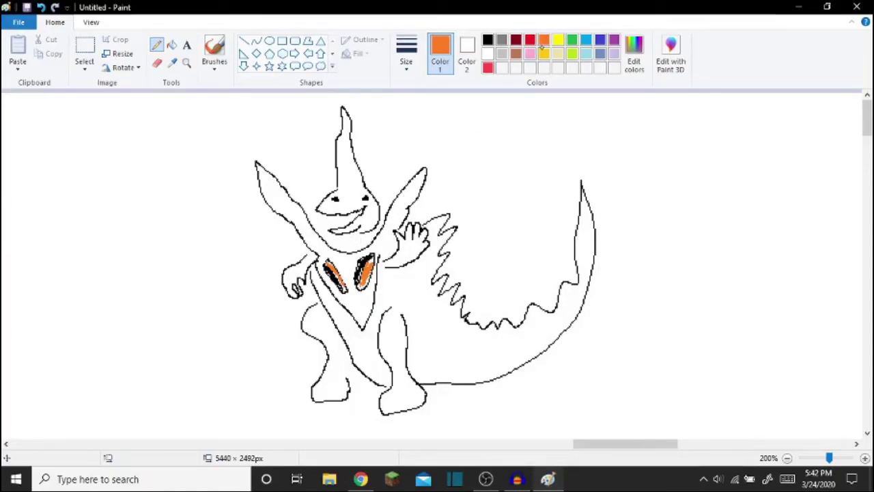
# Scribble lime shading over Mega Tyranitar's shoulder spikes, arms, chest, body, legs and tail.
pyautogui.moveTo(271, 176)
pyautogui.mouseDown()
pyautogui.moveTo(286, 205)
pyautogui.moveTo(306, 214)
pyautogui.moveTo(310, 236)
pyautogui.moveTo(340, 257)
pyautogui.moveTo(369, 310)
pyautogui.mouseUp()
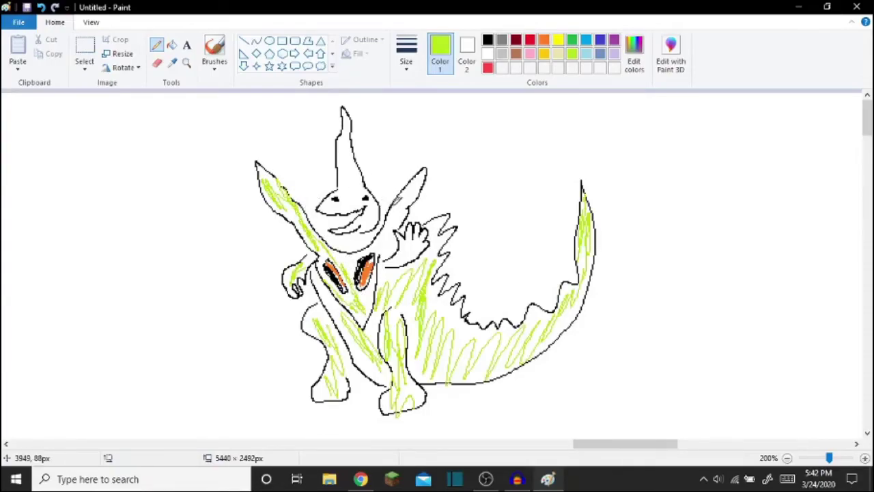
pyautogui.moveTo(388, 208)
pyautogui.mouseDown()
pyautogui.moveTo(395, 215)
pyautogui.moveTo(400, 198)
pyautogui.moveTo(437, 205)
pyautogui.moveTo(440, 236)
pyautogui.moveTo(423, 267)
pyautogui.moveTo(397, 254)
pyautogui.moveTo(429, 236)
pyautogui.moveTo(414, 223)
pyautogui.moveTo(411, 235)
pyautogui.mouseUp()
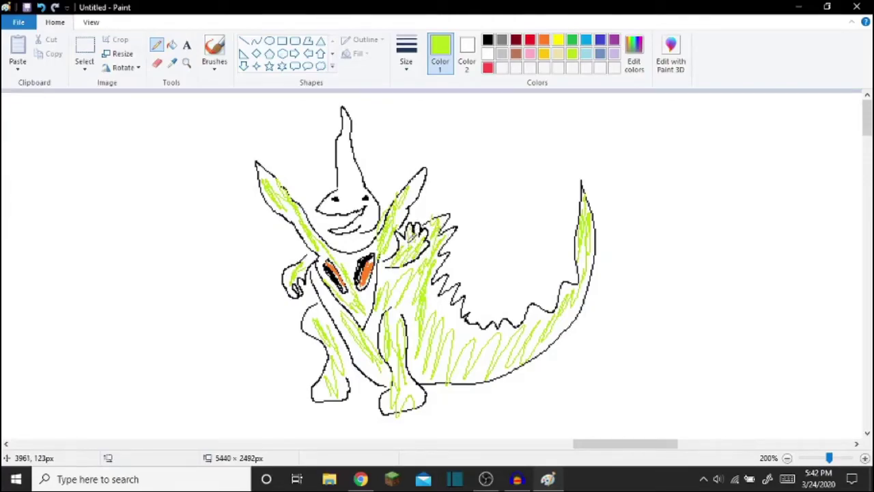
# Shade Mega Tyranitar's head lime and draw a widening black beam from its mouth, circled by a spiral and filled with pink zigzags.
pyautogui.moveTo(330, 193)
pyautogui.mouseDown()
pyautogui.moveTo(325, 202)
pyautogui.moveTo(340, 202)
pyautogui.moveTo(342, 141)
pyautogui.moveTo(352, 181)
pyautogui.moveTo(353, 142)
pyautogui.moveTo(349, 198)
pyautogui.moveTo(296, 217)
pyautogui.moveTo(253, 274)
pyautogui.moveTo(9, 424)
pyautogui.mouseUp()
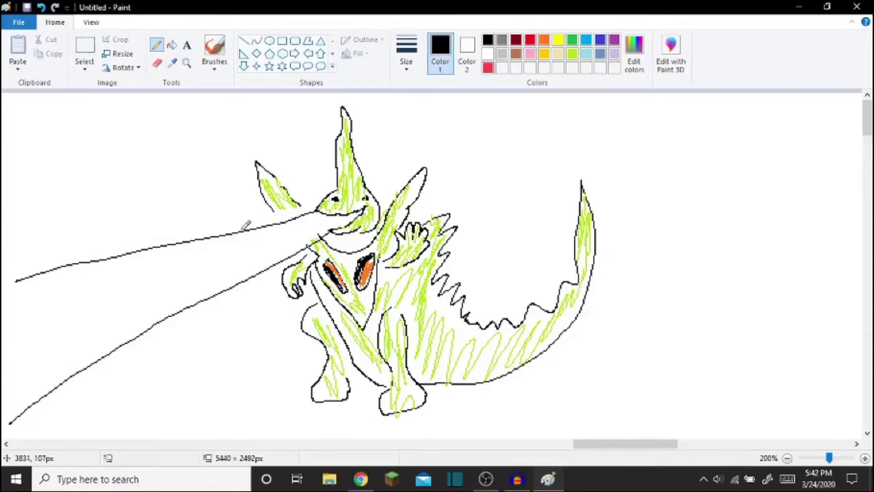
pyautogui.moveTo(124, 247)
pyautogui.mouseDown()
pyautogui.moveTo(154, 228)
pyautogui.moveTo(207, 292)
pyautogui.moveTo(217, 338)
pyautogui.mouseUp()
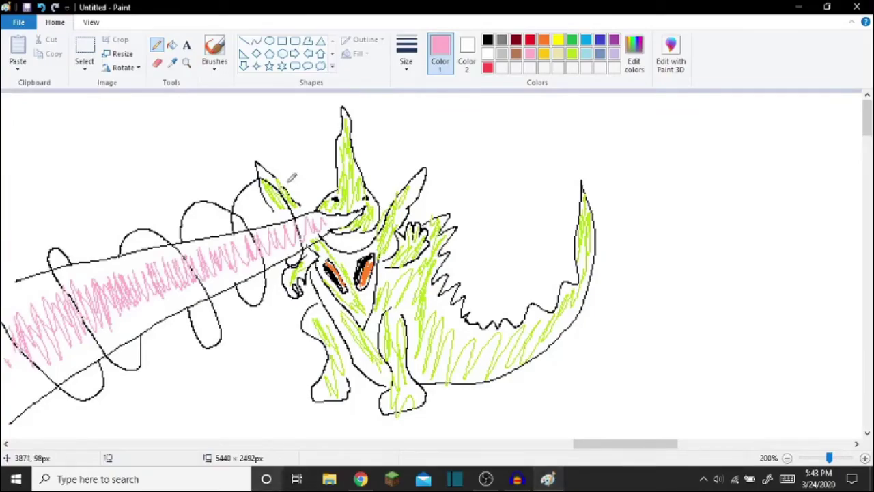
# Switch to Chrome and search Google Images for mega tyranitar to examine an enlarged reference picture.
pyautogui.click(354, 481)
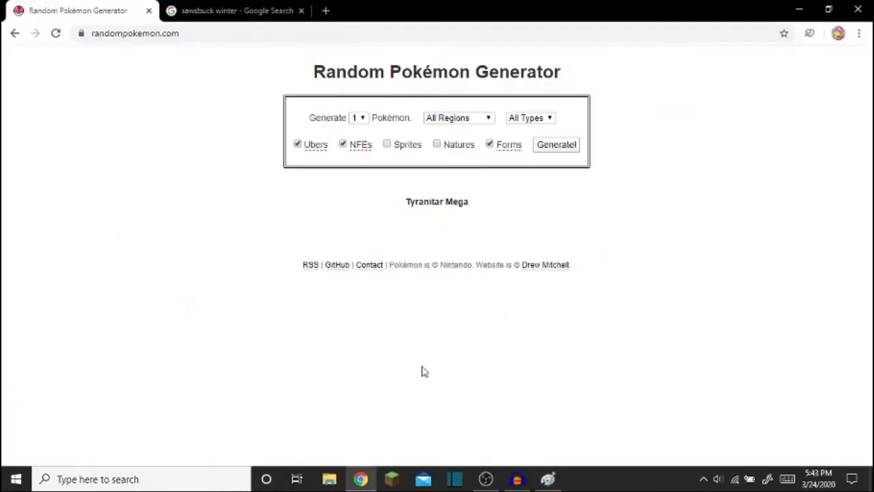
pyautogui.click(287, 9)
pyautogui.scroll(1, 236, 218)
pyautogui.scroll(3, 236, 219)
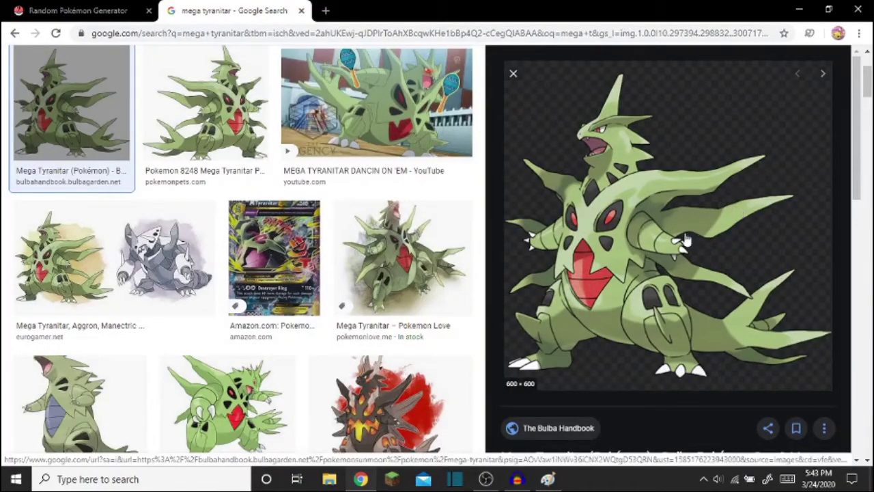
pyautogui.click(615, 227)
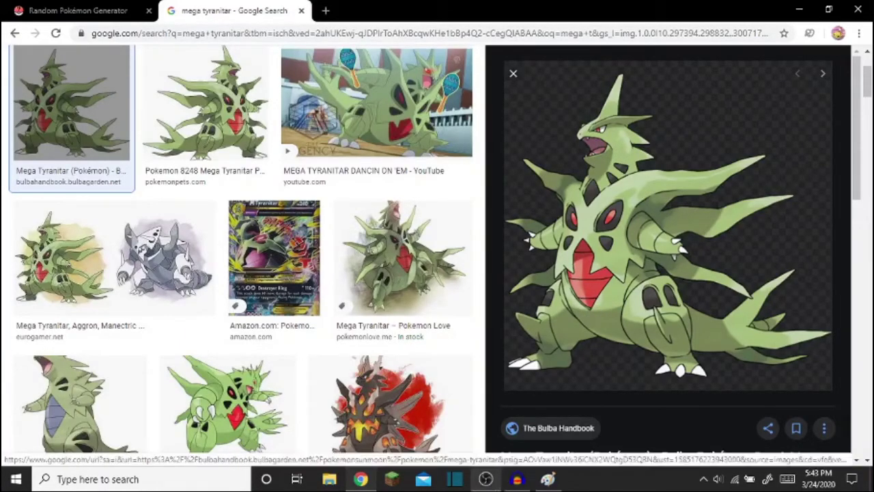
# Return to the Mega Tyranitar drawing in Paint and set the drawing color to black.
pyautogui.moveTo(485, 479)
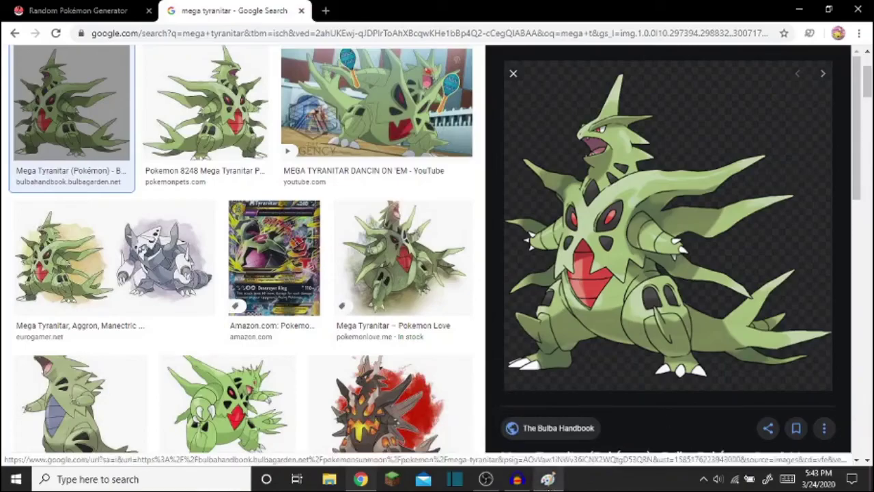
pyautogui.click(548, 478)
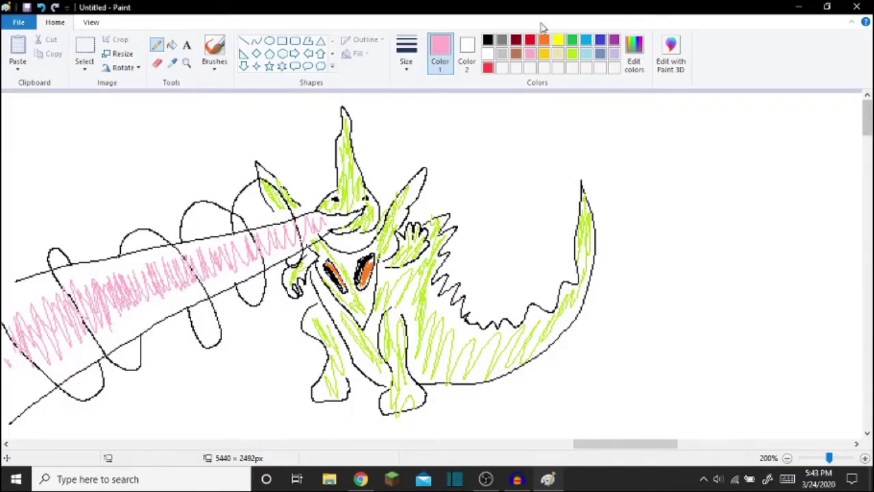
pyautogui.click(488, 40)
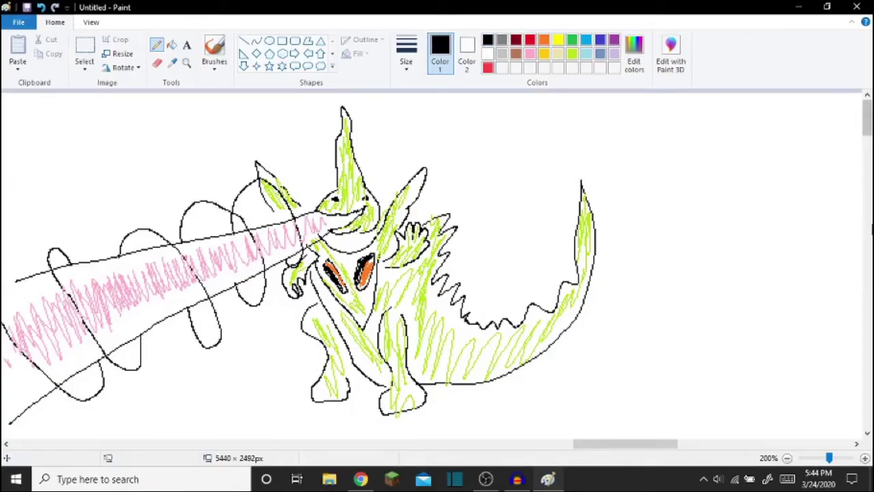
# Switch to the Random Pokémon Generator in Chrome and generate a new Pokémon, rerolling it several times.
pyautogui.click(358, 477)
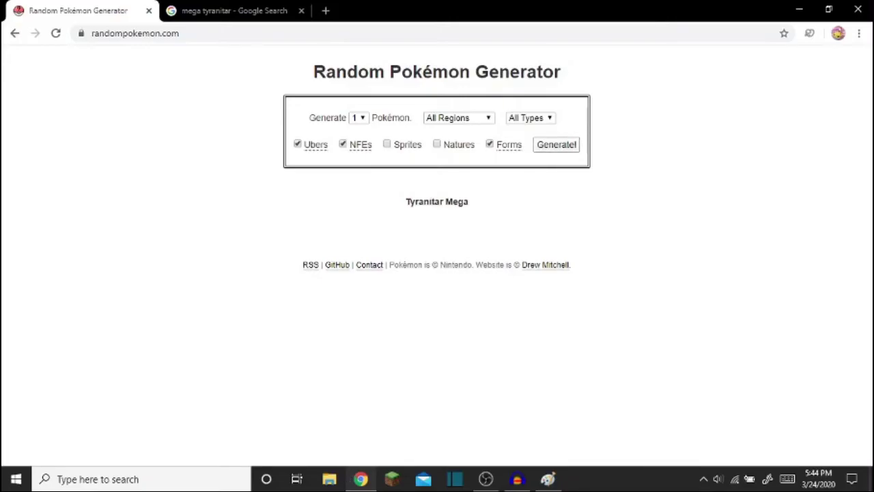
pyautogui.press('space')
pyautogui.press('space')
pyautogui.press('space')
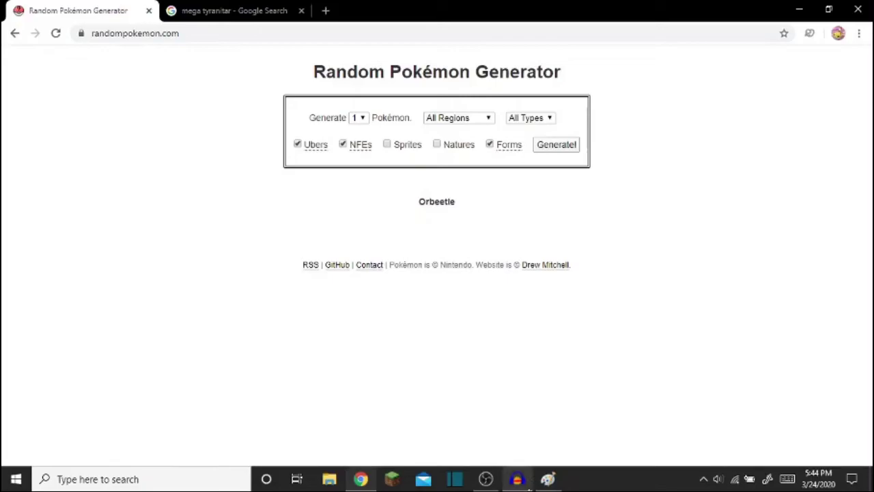
# Switch to Paint and draw Orbeetle with horns, eyes, domed shell, spots and legs, shaded in red, orange, light turquoise and black.
pyautogui.click(547, 479)
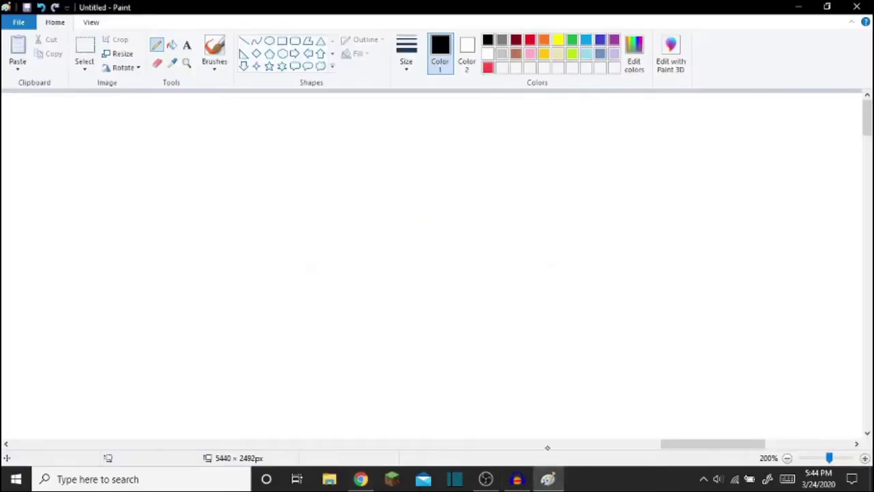
pyautogui.moveTo(391, 219)
pyautogui.mouseDown()
pyautogui.moveTo(426, 222)
pyautogui.moveTo(408, 237)
pyautogui.mouseUp()
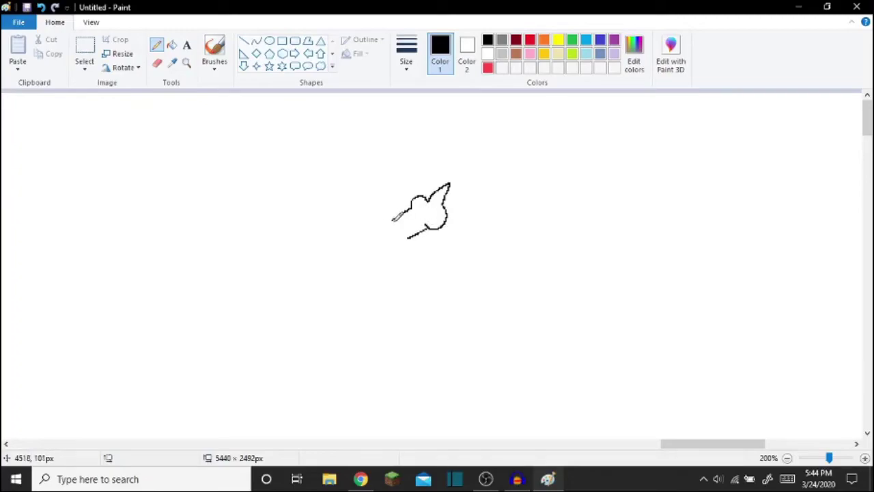
pyautogui.moveTo(381, 241)
pyautogui.mouseDown()
pyautogui.moveTo(417, 231)
pyautogui.moveTo(385, 238)
pyautogui.moveTo(407, 232)
pyautogui.mouseUp()
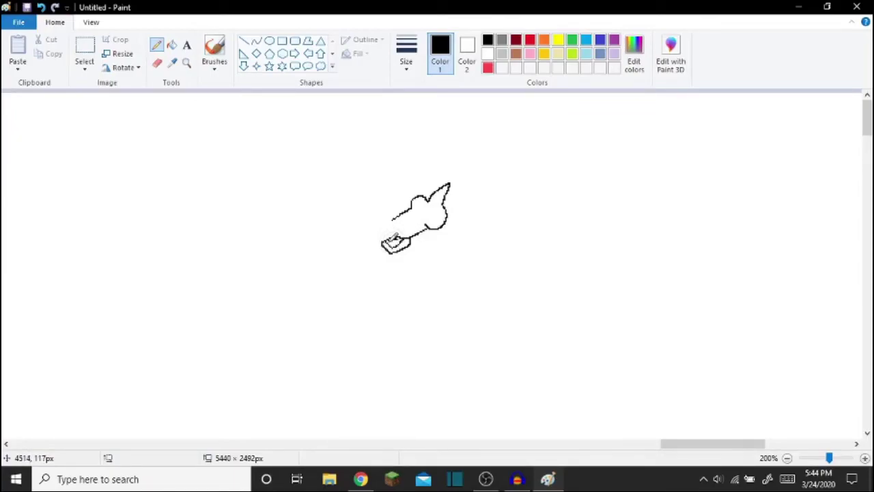
pyautogui.moveTo(402, 224)
pyautogui.mouseDown()
pyautogui.moveTo(388, 232)
pyautogui.moveTo(357, 209)
pyautogui.moveTo(393, 249)
pyautogui.moveTo(374, 254)
pyautogui.moveTo(368, 245)
pyautogui.mouseUp()
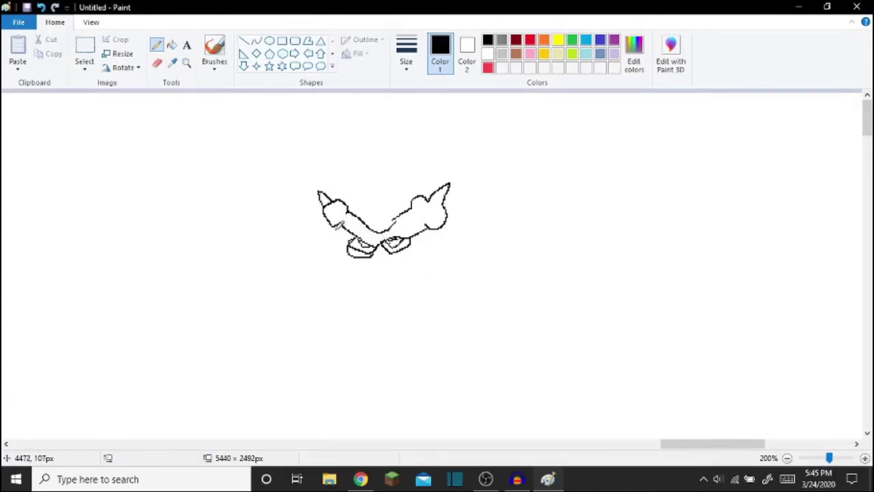
pyautogui.moveTo(353, 246)
pyautogui.mouseDown()
pyautogui.moveTo(331, 247)
pyautogui.moveTo(299, 209)
pyautogui.moveTo(309, 185)
pyautogui.moveTo(345, 155)
pyautogui.moveTo(385, 146)
pyautogui.moveTo(457, 157)
pyautogui.moveTo(478, 199)
pyautogui.moveTo(487, 241)
pyautogui.moveTo(413, 247)
pyautogui.mouseUp()
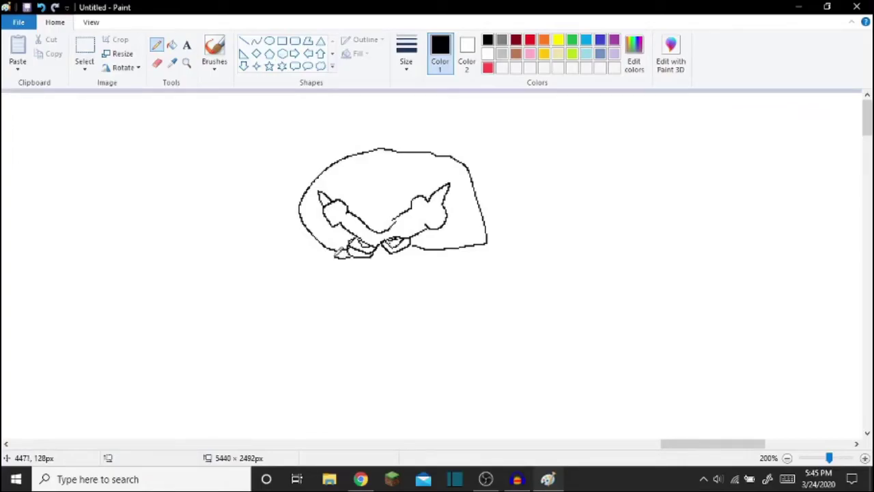
pyautogui.moveTo(322, 245)
pyautogui.mouseDown()
pyautogui.moveTo(332, 318)
pyautogui.moveTo(347, 330)
pyautogui.moveTo(338, 305)
pyautogui.moveTo(360, 324)
pyautogui.moveTo(347, 295)
pyautogui.moveTo(366, 310)
pyautogui.moveTo(334, 267)
pyautogui.moveTo(373, 269)
pyautogui.mouseUp()
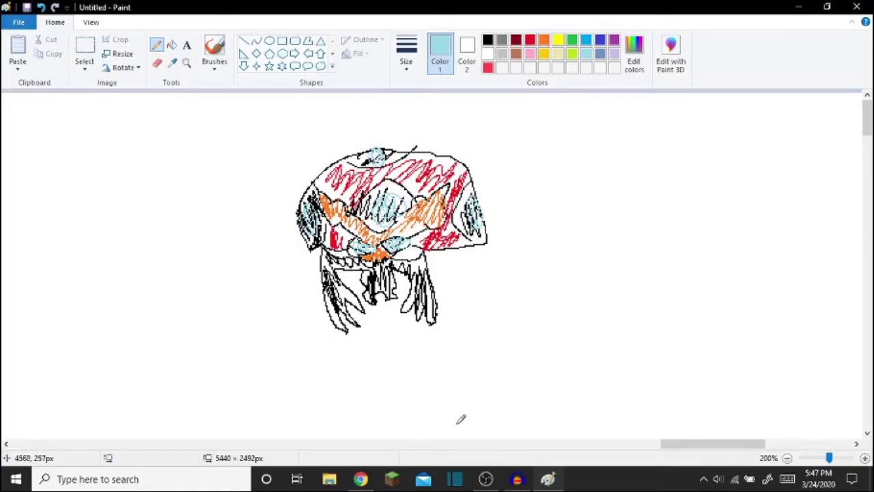
# Switch to the Mega Tyranitar image results in Chrome, open the MEGA TYRANITAR DANCIN ON 'EM video and close it again.
pyautogui.click(362, 480)
pyautogui.click(273, 10)
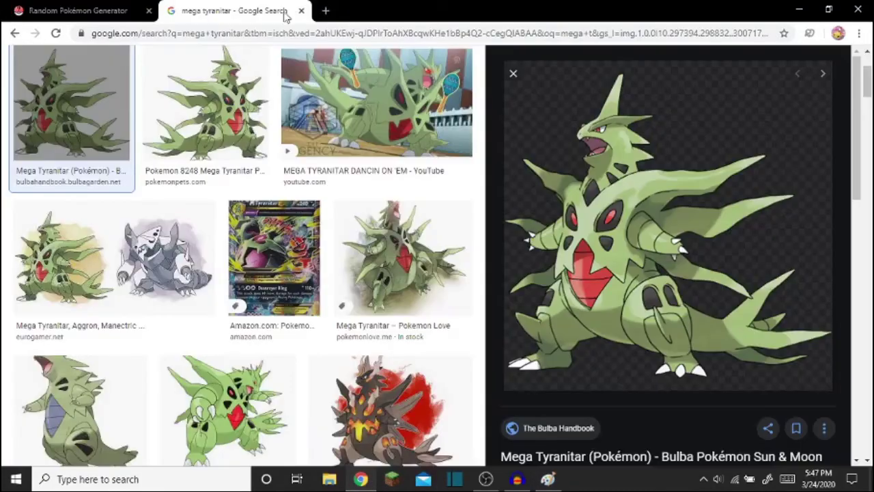
pyautogui.scroll(3, 241, 64)
pyautogui.moveTo(240, 64); pyautogui.dragTo(3, 89)
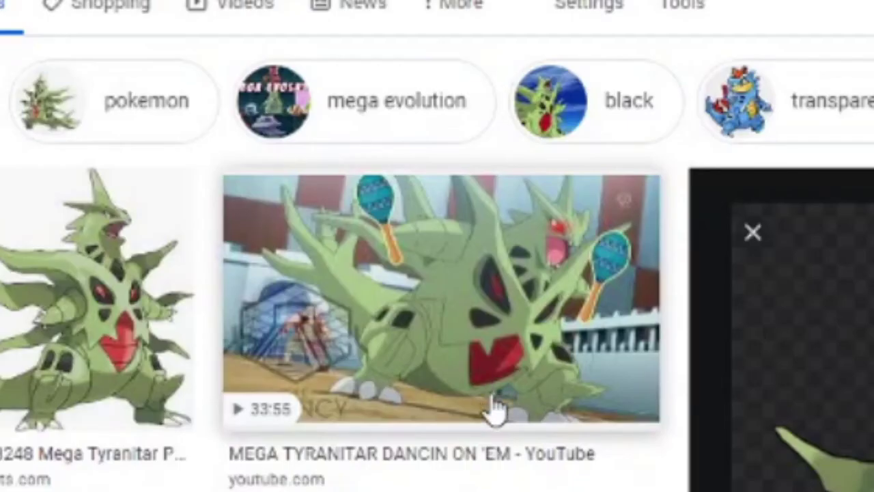
pyautogui.click(495, 410)
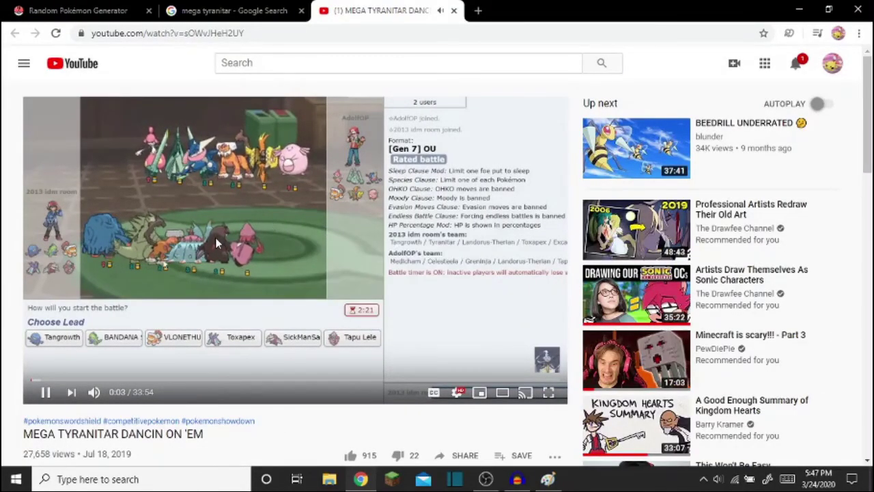
pyautogui.click(453, 11)
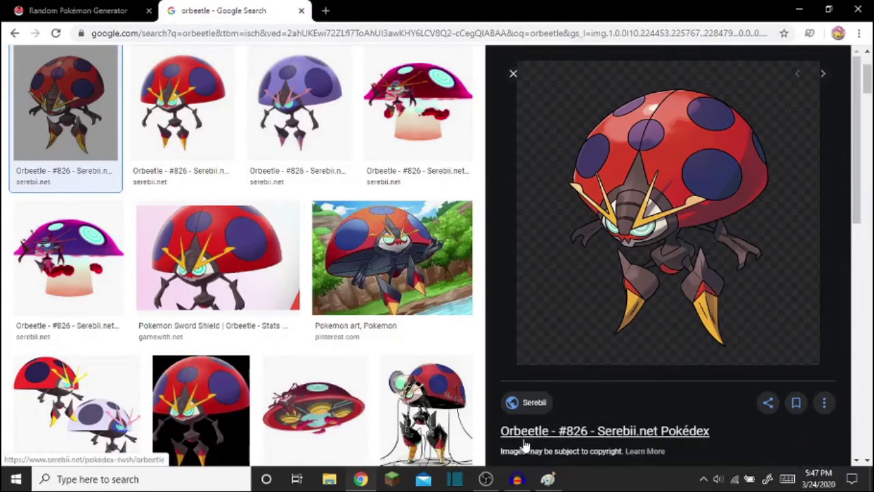
# Compare the Orbeetle drawing in Paint with the enlarged Orbeetle reference picture in Chrome.
pyautogui.click(547, 479)
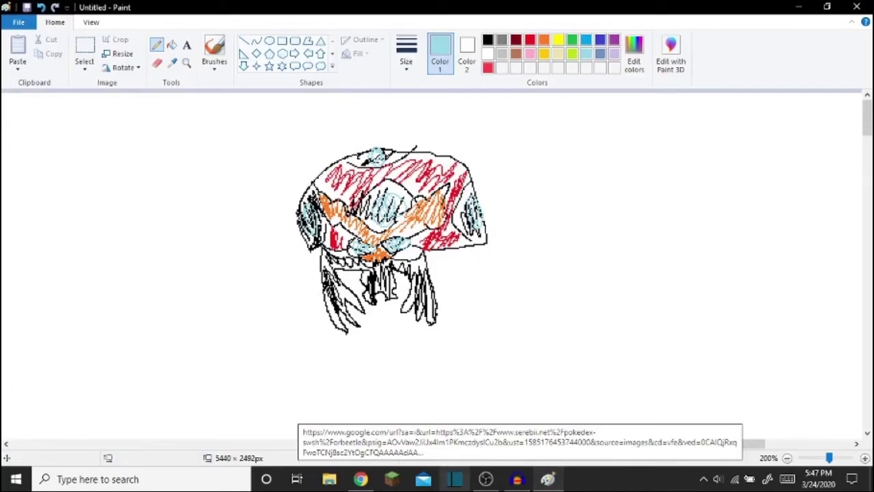
pyautogui.click(359, 479)
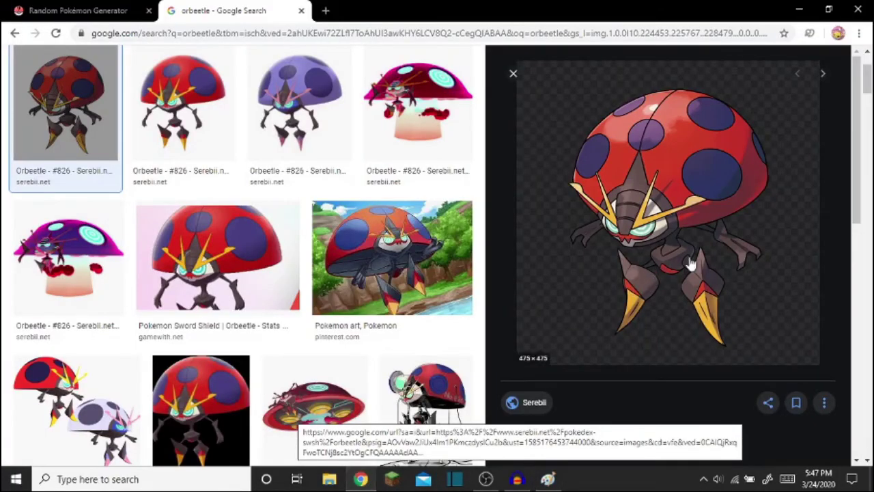
pyautogui.click(548, 478)
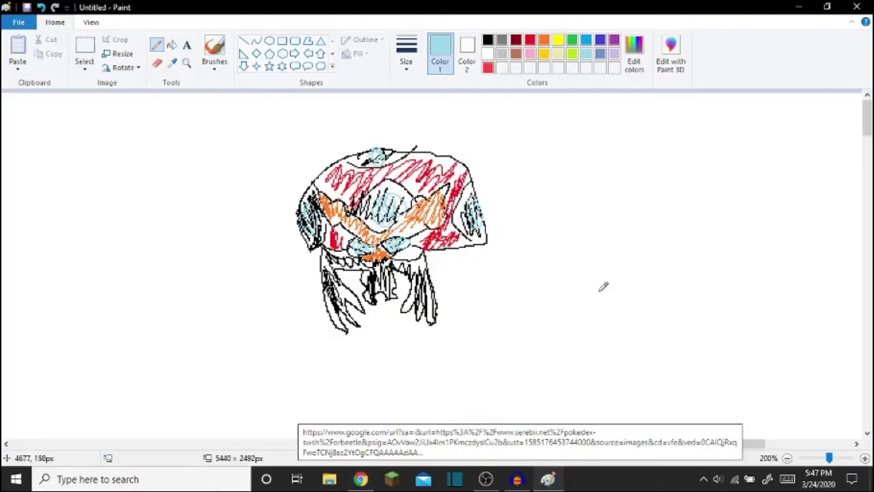
# Write the score 4/10 in black beside the Orbeetle drawing.
pyautogui.click(488, 39)
pyautogui.moveTo(524, 133)
pyautogui.mouseDown()
pyautogui.moveTo(548, 170)
pyautogui.moveTo(547, 207)
pyautogui.mouseUp()
pyautogui.moveTo(583, 132)
pyautogui.mouseDown()
pyautogui.moveTo(549, 228)
pyautogui.moveTo(585, 226)
pyautogui.mouseUp()
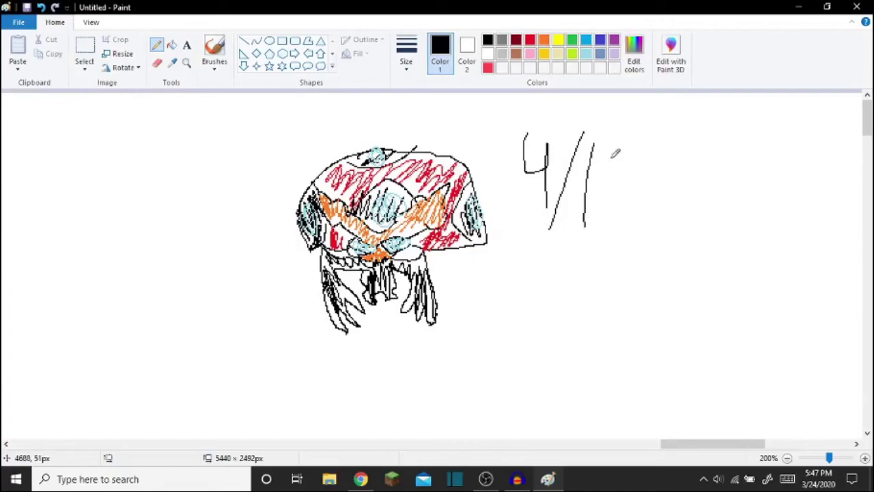
pyautogui.moveTo(614, 155); pyautogui.dragTo(616, 151)
# In a blank area below, outline a round body with a small top knob and two long tassels, adding three rounded tips to one.
pyautogui.scroll(-10, 385, 248)
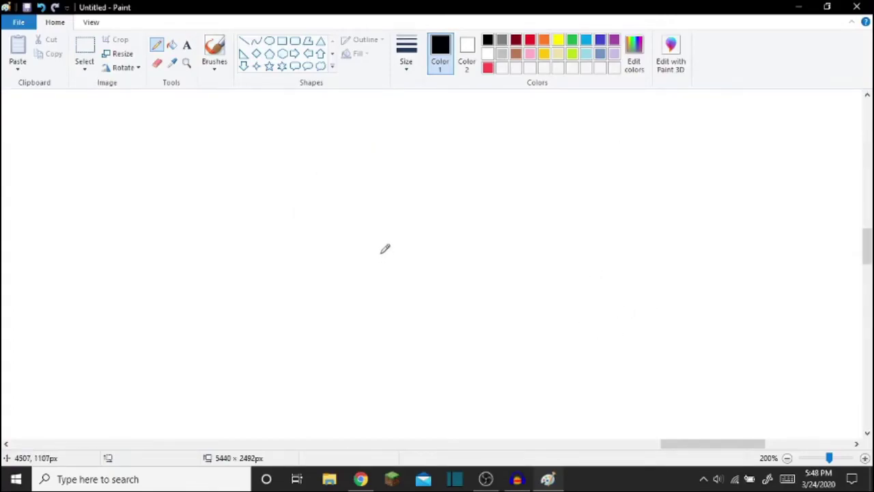
pyautogui.moveTo(329, 185)
pyautogui.mouseDown()
pyautogui.moveTo(345, 274)
pyautogui.moveTo(352, 221)
pyautogui.moveTo(328, 189)
pyautogui.moveTo(306, 183)
pyautogui.moveTo(328, 168)
pyautogui.moveTo(337, 190)
pyautogui.moveTo(341, 172)
pyautogui.moveTo(410, 147)
pyautogui.moveTo(433, 180)
pyautogui.moveTo(388, 200)
pyautogui.moveTo(340, 194)
pyautogui.mouseUp()
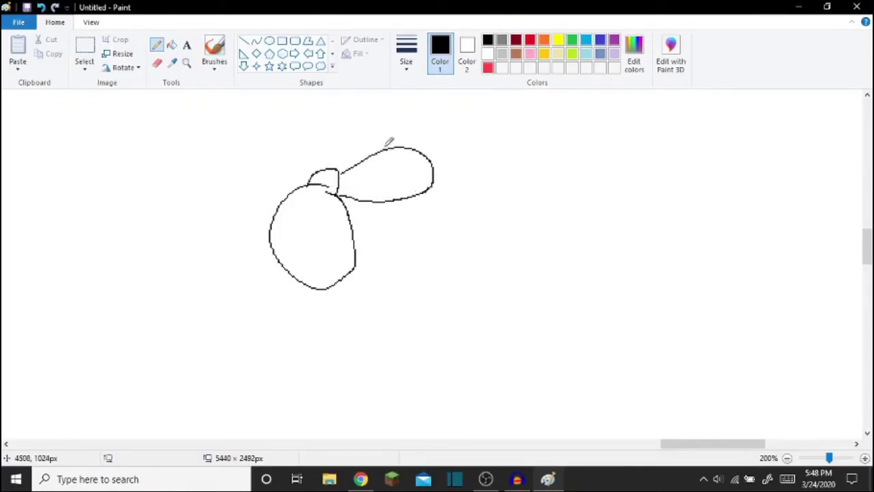
pyautogui.moveTo(413, 145)
pyautogui.mouseDown()
pyautogui.moveTo(442, 133)
pyautogui.moveTo(428, 153)
pyautogui.moveTo(454, 153)
pyautogui.moveTo(437, 185)
pyautogui.mouseUp()
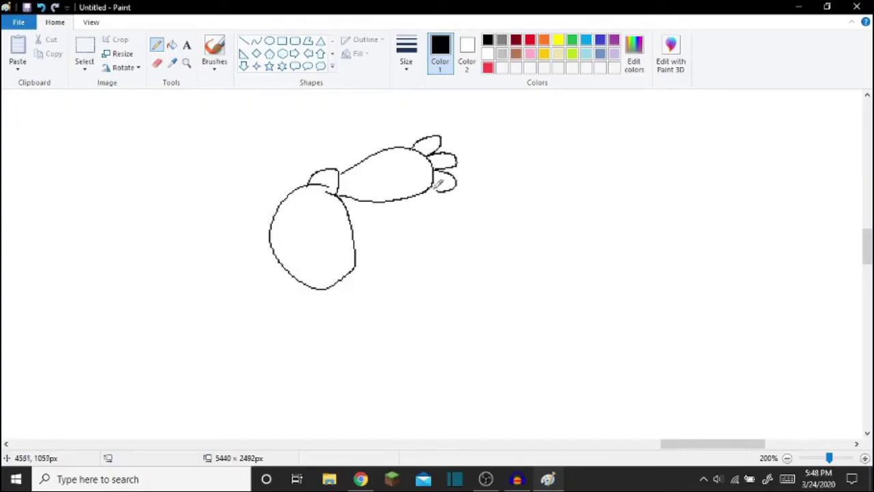
pyautogui.moveTo(308, 183)
pyautogui.mouseDown()
pyautogui.moveTo(264, 137)
pyautogui.moveTo(271, 105)
pyautogui.moveTo(324, 162)
pyautogui.mouseUp()
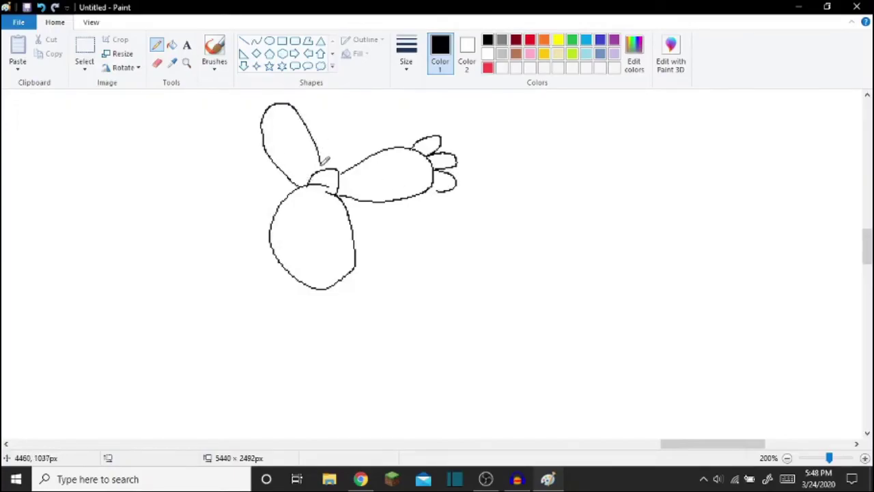
# Add three rounded tips to the upright tassel and draw two curved band lines across each tassel.
pyautogui.moveTo(261, 129)
pyautogui.mouseDown()
pyautogui.moveTo(247, 93)
pyautogui.moveTo(278, 88)
pyautogui.moveTo(295, 97)
pyautogui.mouseUp()
pyautogui.moveTo(264, 132); pyautogui.dragTo(298, 117)
pyautogui.moveTo(267, 152); pyautogui.dragTo(308, 136)
pyautogui.moveTo(278, 169)
pyautogui.mouseDown()
pyautogui.moveTo(315, 149)
pyautogui.moveTo(368, 199)
pyautogui.mouseUp()
pyautogui.moveTo(408, 149); pyautogui.dragTo(411, 187)
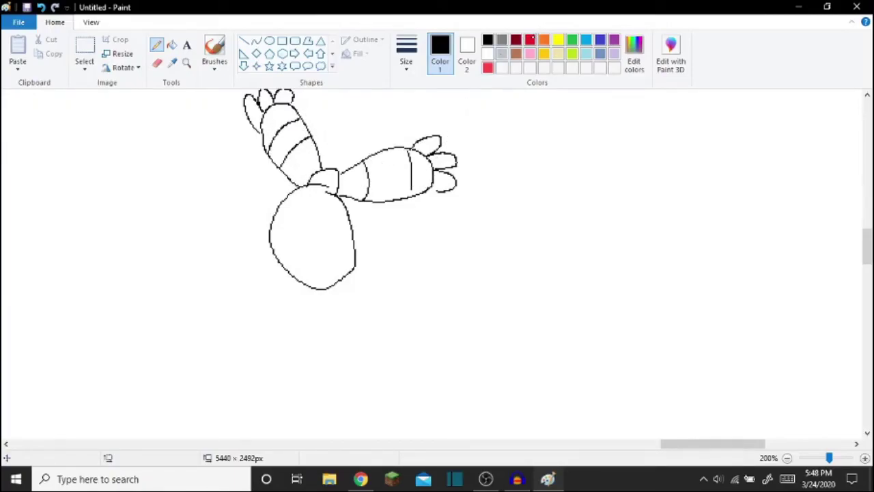
# Shade the tassels' alternate bands, their outer tips and the top knob red.
pyautogui.click(530, 39)
pyautogui.moveTo(411, 152); pyautogui.dragTo(425, 192)
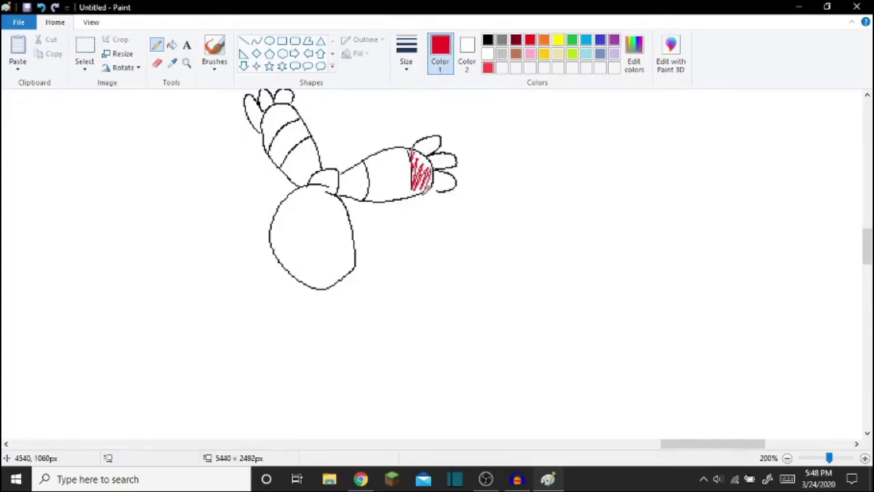
pyautogui.moveTo(433, 136); pyautogui.dragTo(434, 139)
pyautogui.moveTo(447, 179)
pyautogui.mouseDown()
pyautogui.moveTo(436, 186)
pyautogui.moveTo(455, 180)
pyautogui.mouseUp()
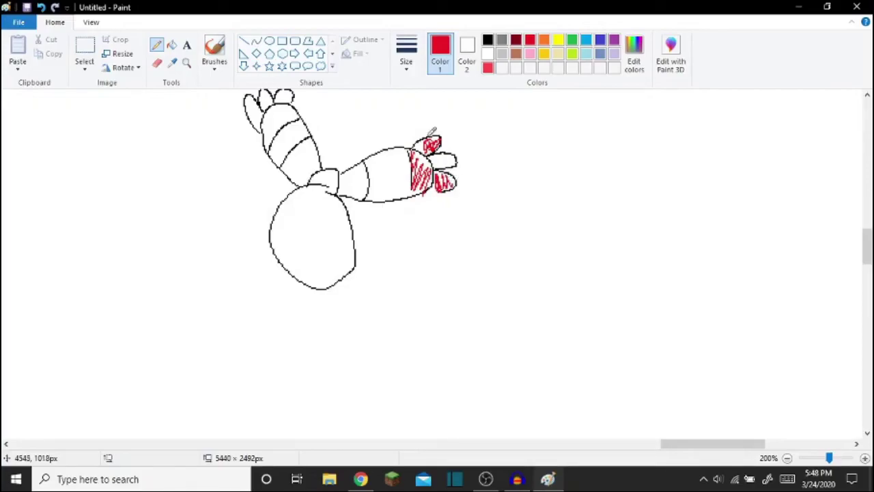
pyautogui.moveTo(427, 140); pyautogui.dragTo(427, 137)
pyautogui.moveTo(253, 100)
pyautogui.mouseDown()
pyautogui.moveTo(255, 114)
pyautogui.moveTo(256, 104)
pyautogui.moveTo(270, 113)
pyautogui.moveTo(291, 86)
pyautogui.moveTo(270, 136)
pyautogui.moveTo(283, 103)
pyautogui.moveTo(292, 109)
pyautogui.mouseUp()
pyautogui.moveTo(306, 166)
pyautogui.mouseDown()
pyautogui.moveTo(298, 160)
pyautogui.moveTo(329, 183)
pyautogui.moveTo(340, 179)
pyautogui.mouseUp()
# Draw the face in black with two eyes, a wide mouth and round cheeks, and add two small arms and two feet.
pyautogui.click(487, 40)
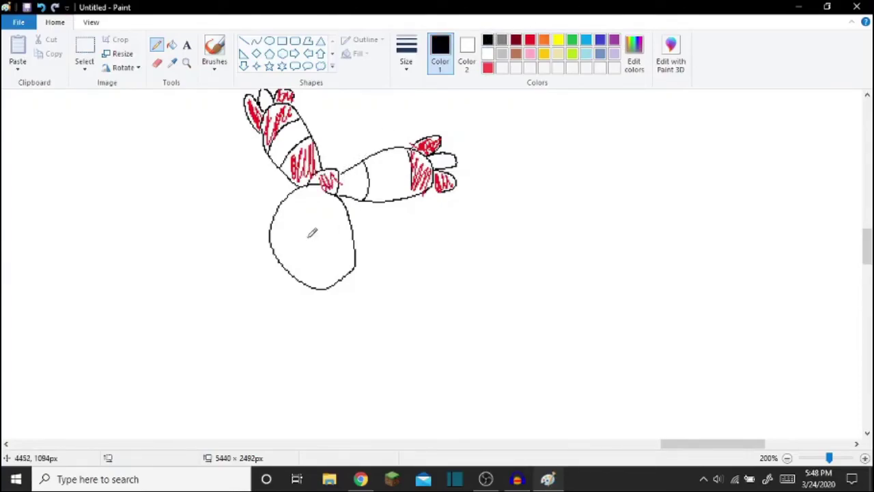
pyautogui.moveTo(274, 248)
pyautogui.mouseDown()
pyautogui.moveTo(318, 262)
pyautogui.moveTo(332, 254)
pyautogui.mouseUp()
pyautogui.moveTo(274, 241)
pyautogui.mouseDown()
pyautogui.moveTo(280, 256)
pyautogui.moveTo(352, 231)
pyautogui.moveTo(358, 219)
pyautogui.moveTo(356, 240)
pyautogui.mouseUp()
pyautogui.moveTo(271, 232)
pyautogui.mouseDown()
pyautogui.moveTo(275, 252)
pyautogui.moveTo(317, 292)
pyautogui.moveTo(348, 276)
pyautogui.moveTo(354, 289)
pyautogui.mouseUp()
# Shade the round body and the small arms yellow.
pyautogui.click(557, 41)
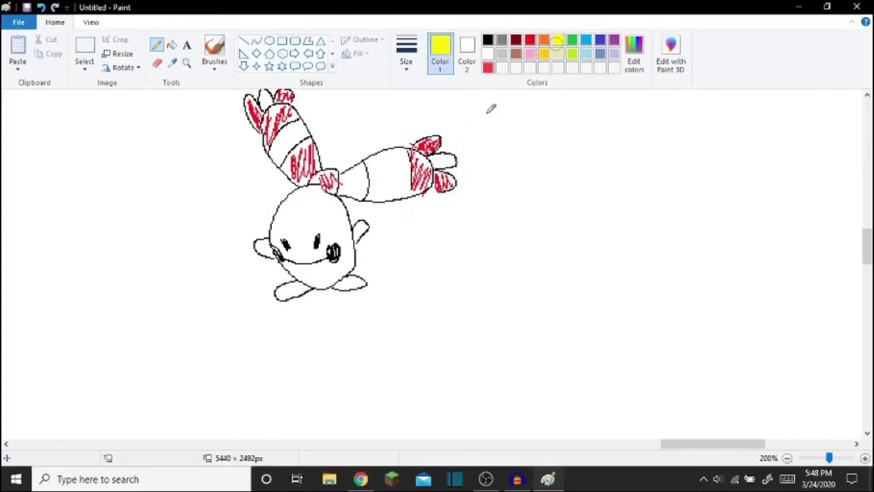
pyautogui.moveTo(277, 251)
pyautogui.mouseDown()
pyautogui.moveTo(261, 247)
pyautogui.moveTo(287, 204)
pyautogui.moveTo(305, 199)
pyautogui.moveTo(303, 238)
pyautogui.moveTo(331, 252)
pyautogui.moveTo(318, 209)
pyautogui.moveTo(345, 233)
pyautogui.moveTo(342, 243)
pyautogui.moveTo(367, 226)
pyautogui.mouseUp()
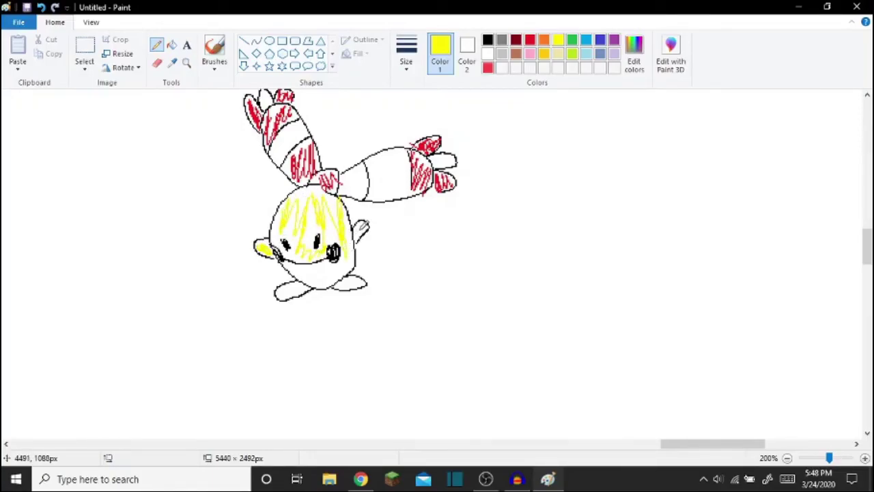
pyautogui.moveTo(334, 264)
pyautogui.mouseDown()
pyautogui.moveTo(310, 281)
pyautogui.moveTo(329, 273)
pyautogui.mouseUp()
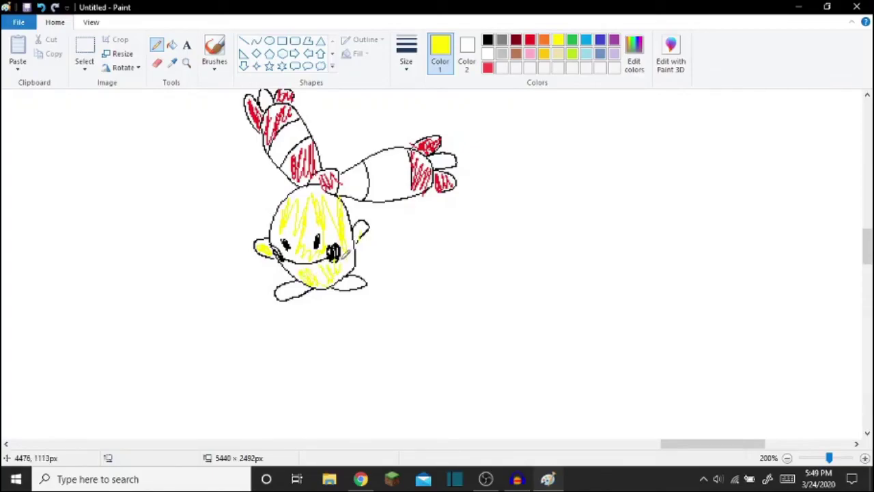